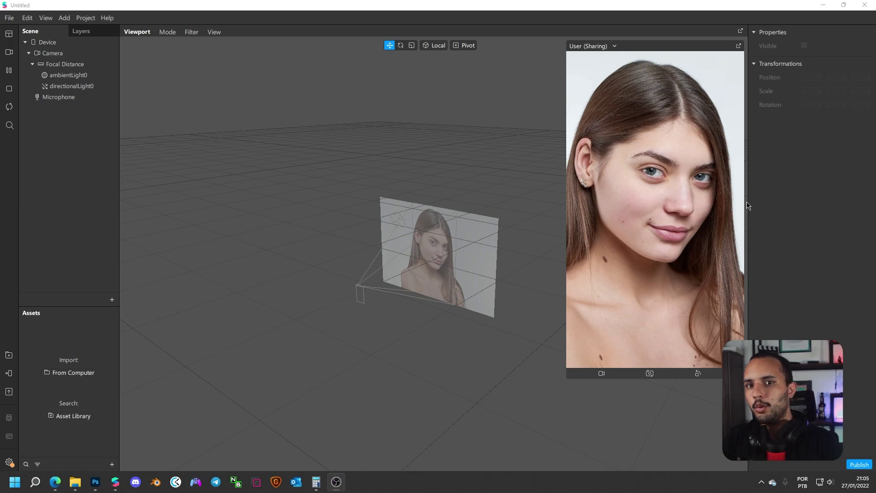
- Add a null object to the scene and rename it Objetos
{"action": "left_click", "coordinate": [792, 206]}
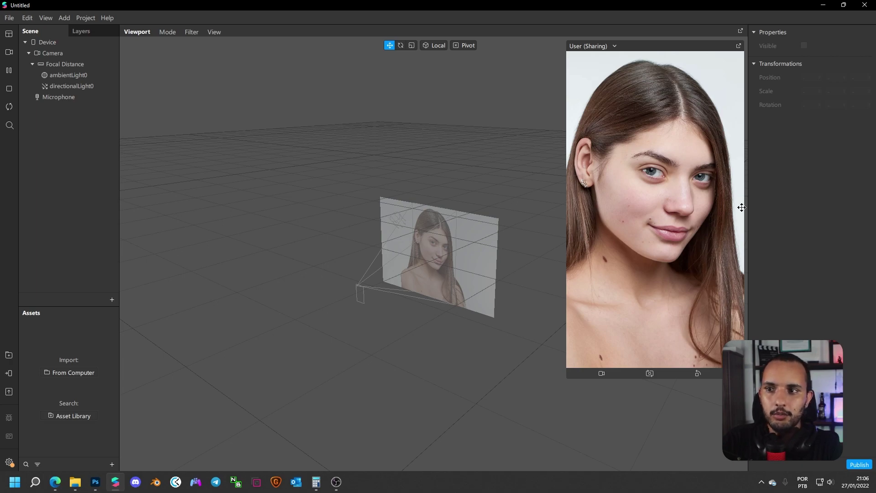
{"action": "right_click", "coordinate": [53, 126]}
{"action": "mouse_move", "coordinate": [73, 135]}
{"action": "left_click", "coordinate": [154, 198]}
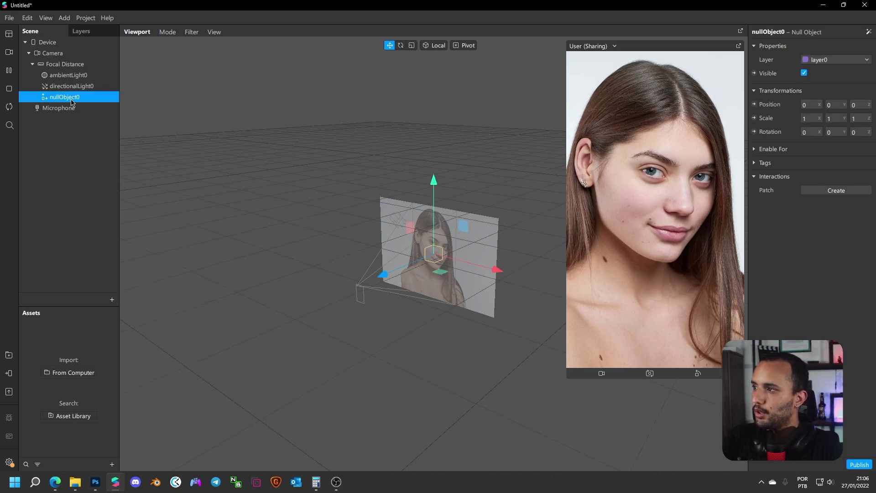
{"action": "type", "text": "Objetos"}
{"action": "key", "text": "Return"}
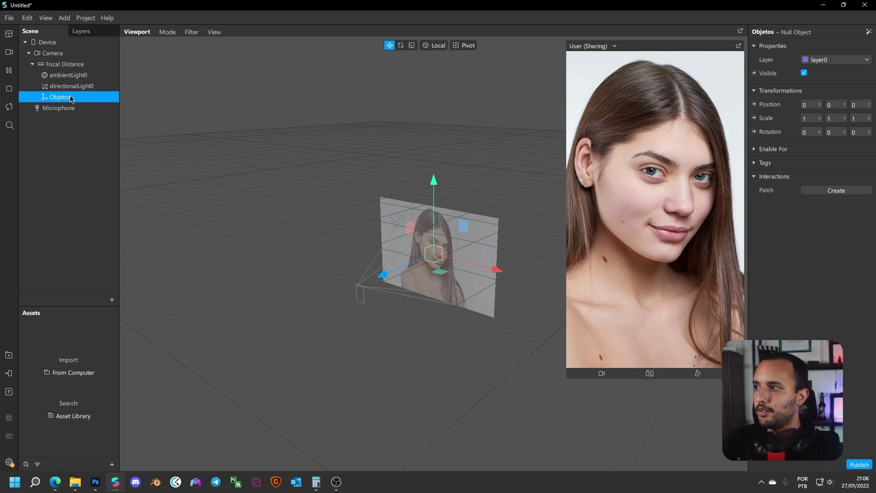
{"action": "left_click", "coordinate": [67, 137]}
{"action": "left_click", "coordinate": [70, 98]}
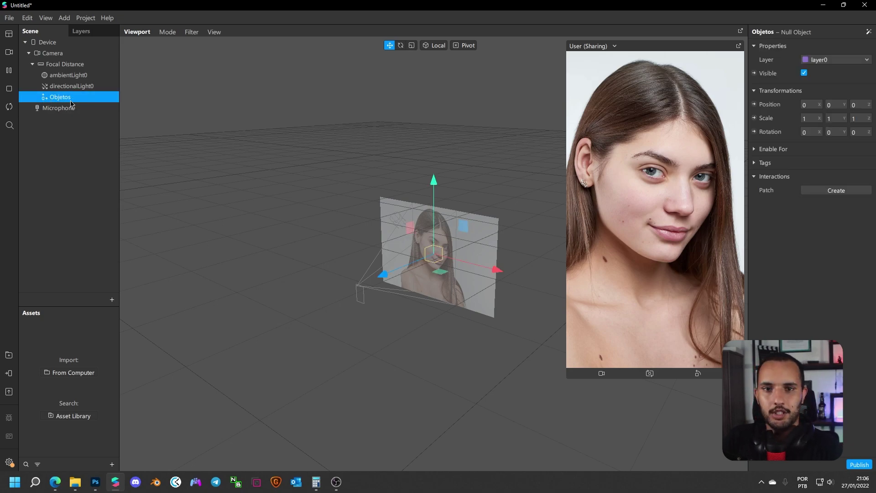
- Import the Hires Sphere Primitive from the AR Library's 3D Shapes collection and place it inside Objetos
{"action": "left_click", "coordinate": [8, 355]}
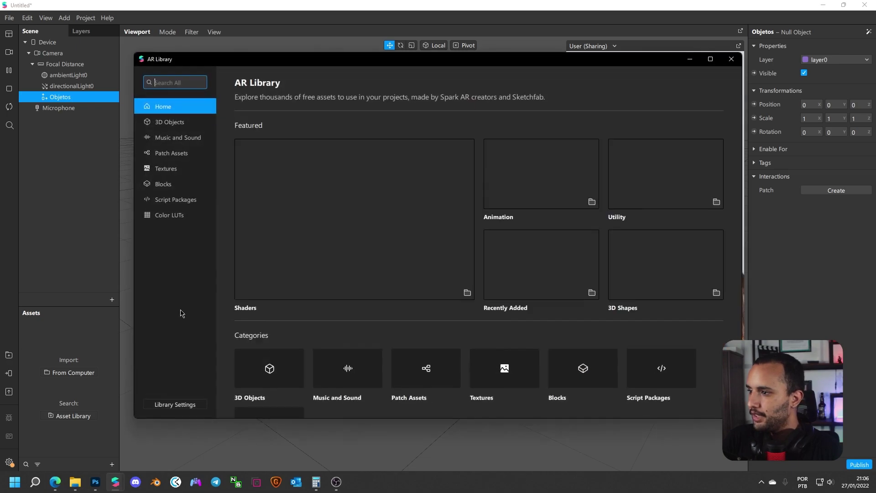
{"action": "left_click", "coordinate": [274, 379]}
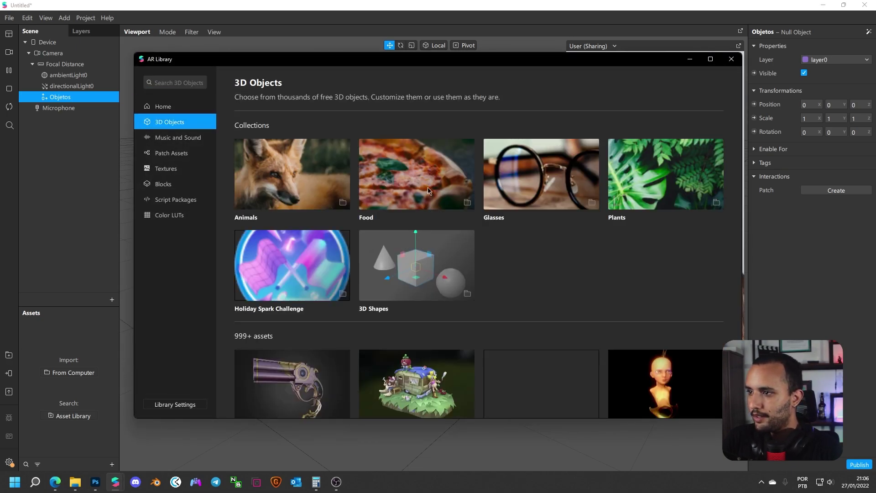
{"action": "left_click", "coordinate": [468, 295]}
{"action": "scroll", "coordinate": [411, 292], "scroll_direction": "down", "scroll_amount": 3}
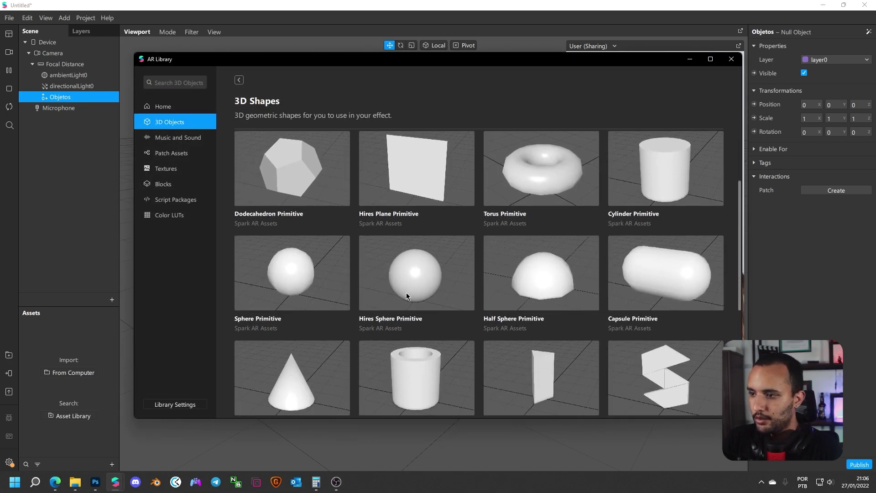
{"action": "left_click", "coordinate": [406, 293]}
{"action": "left_click", "coordinate": [697, 102]}
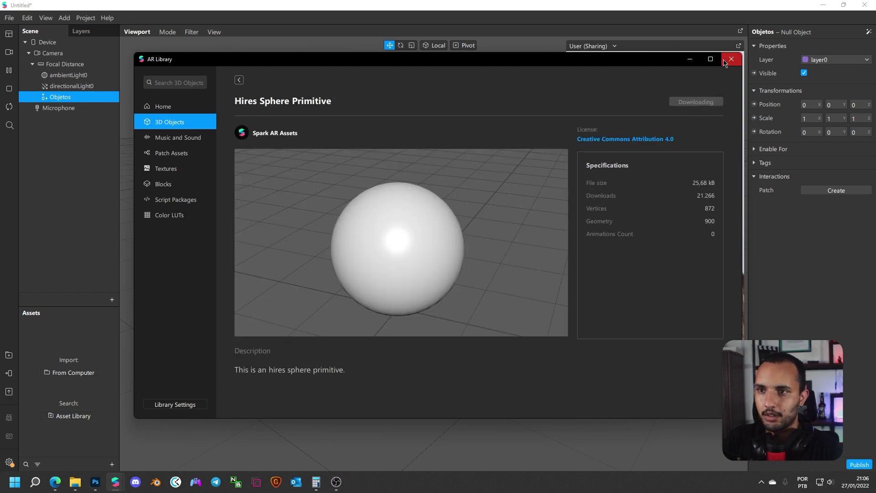
{"action": "left_click", "coordinate": [731, 60]}
{"action": "left_click_drag", "start_coordinate": [84, 325], "coordinate": [101, 99]}
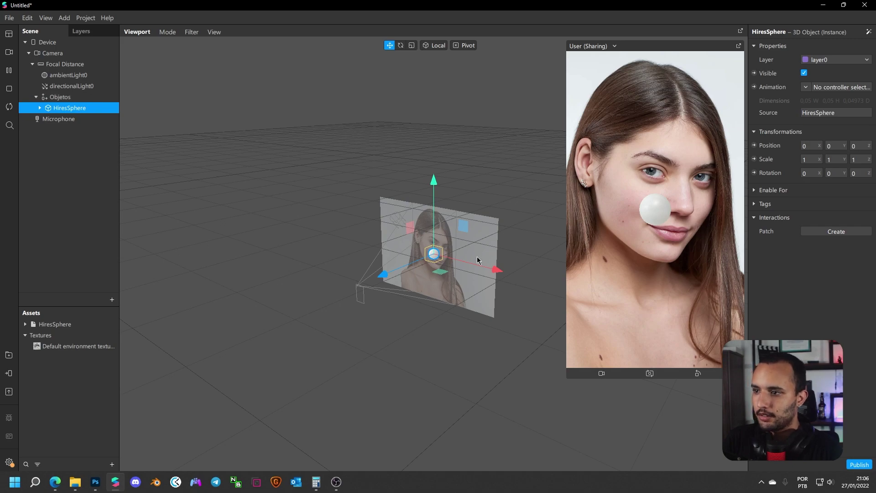
- Enlarge the sphere to a scale of about 1.7 and move it to about X 0.05, Y -0.17, over the woman's chest
{"action": "left_click_drag", "start_coordinate": [484, 271], "coordinate": [497, 273]}
{"action": "left_click_drag", "start_coordinate": [446, 226], "coordinate": [498, 243]}
{"action": "key", "text": "r"}
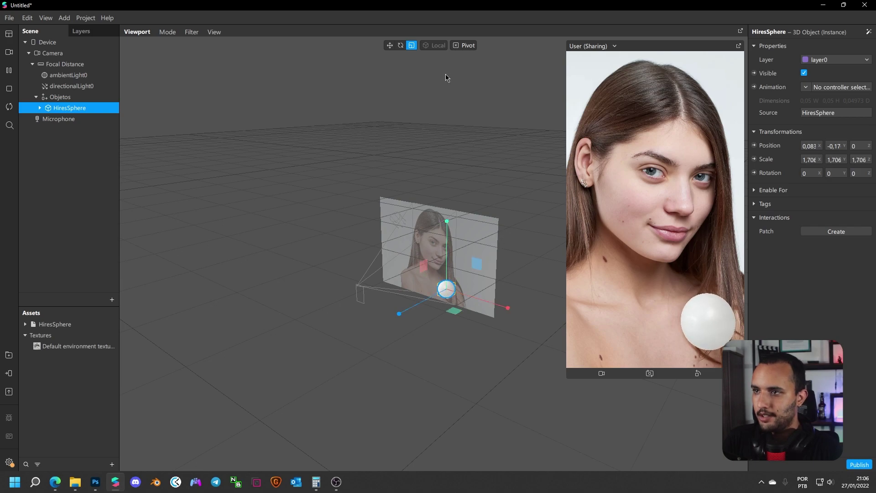
{"action": "left_click", "coordinate": [389, 48]}
{"action": "left_click_drag", "start_coordinate": [510, 307], "coordinate": [504, 306]}
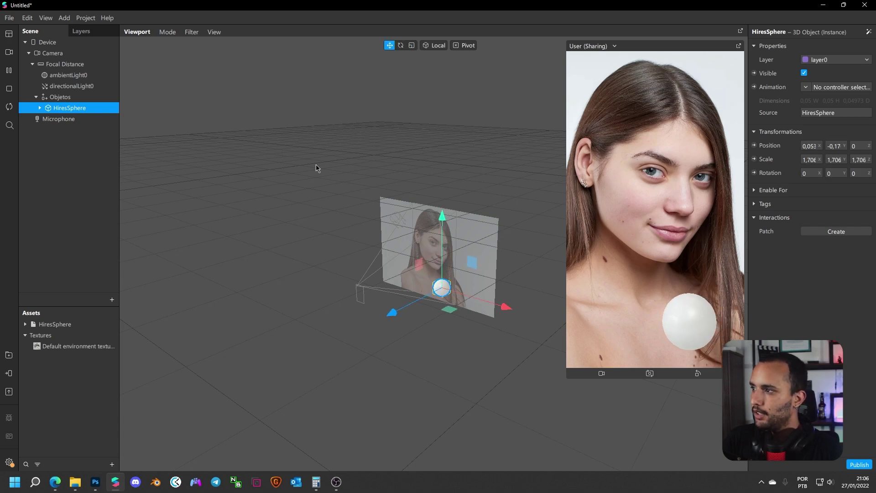
{"action": "left_click", "coordinate": [43, 97]}
{"action": "left_click", "coordinate": [37, 98]}
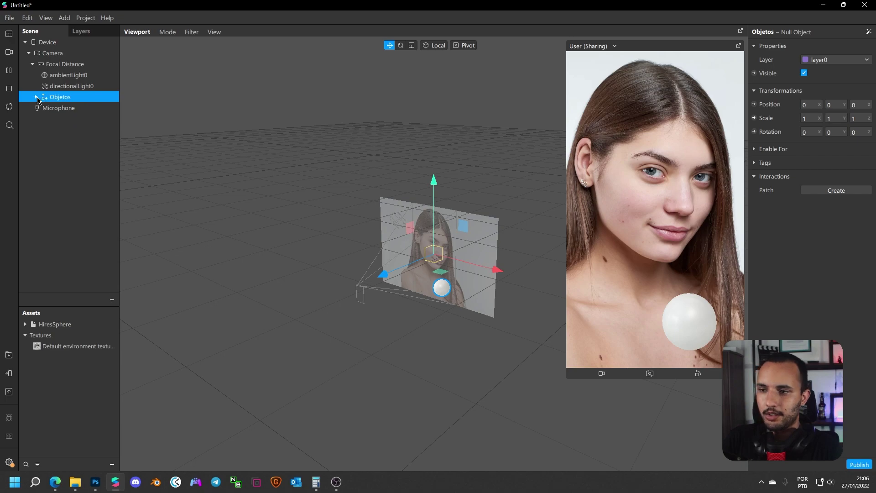
- Add another null object, place it above Objetos and rename it Deform
{"action": "left_click", "coordinate": [67, 136]}
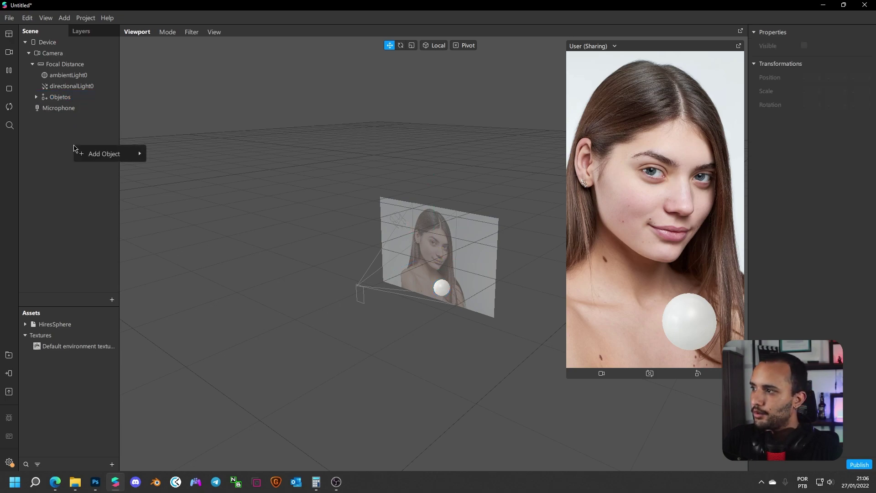
{"action": "right_click", "coordinate": [75, 148]}
{"action": "mouse_move", "coordinate": [105, 159]}
{"action": "left_click", "coordinate": [176, 220]}
{"action": "left_click_drag", "start_coordinate": [71, 109], "coordinate": [73, 94]}
{"action": "double_click", "coordinate": [65, 97]}
{"action": "type", "text": "Deform"}
{"action": "key", "text": "Return"}
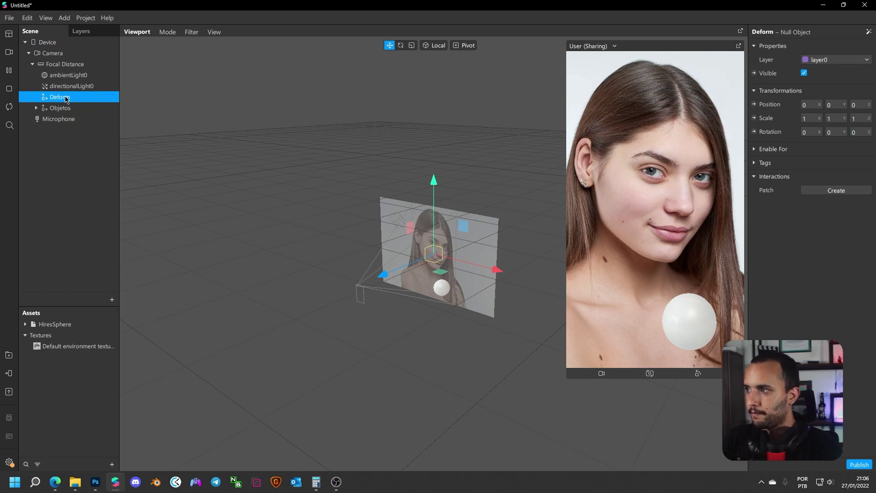
- Add a null object named Retouch and place it between Deform and Objetos
{"action": "right_click", "coordinate": [69, 149]}
{"action": "mouse_move", "coordinate": [132, 155]}
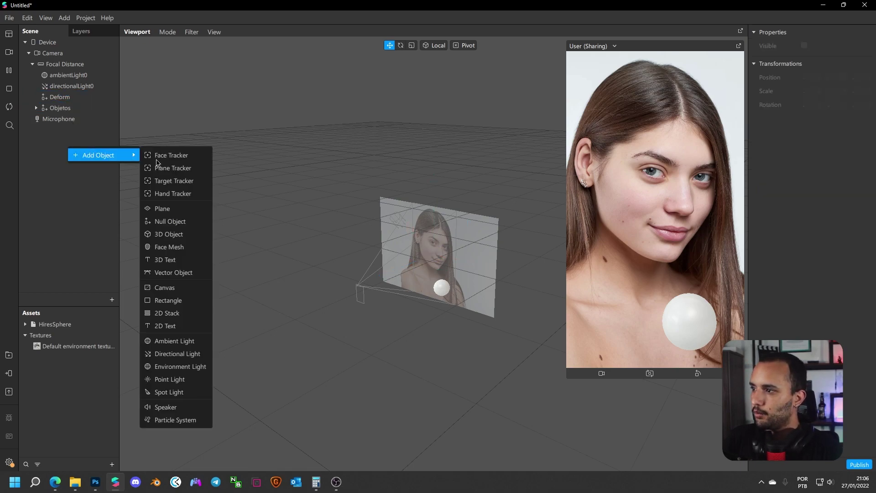
{"action": "left_click", "coordinate": [170, 222]}
{"action": "double_click", "coordinate": [71, 121]}
{"action": "type", "text": "Retouch"}
{"action": "key", "text": "Return"}
{"action": "mouse_move", "coordinate": [70, 121]}
{"action": "left_mouse_down"}
{"action": "mouse_move", "coordinate": [74, 99]}
{"action": "mouse_move", "coordinate": [71, 116]}
{"action": "mouse_move", "coordinate": [66, 103]}
{"action": "left_mouse_up"}
{"action": "key", "text": "ctrl+z"}
- Delete the default directional light and ambient light from Focal Distance
{"action": "left_click", "coordinate": [56, 88]}
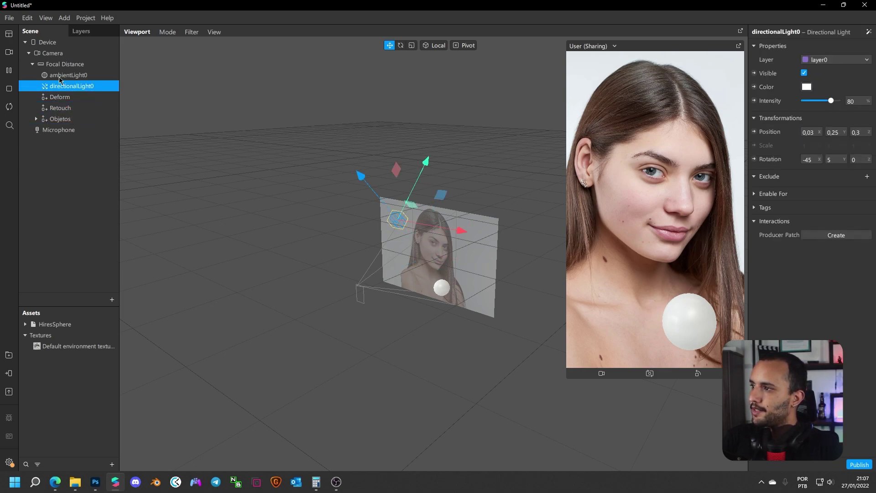
{"action": "left_click", "coordinate": [61, 76], "text": "shift"}
{"action": "key", "text": "Delete"}
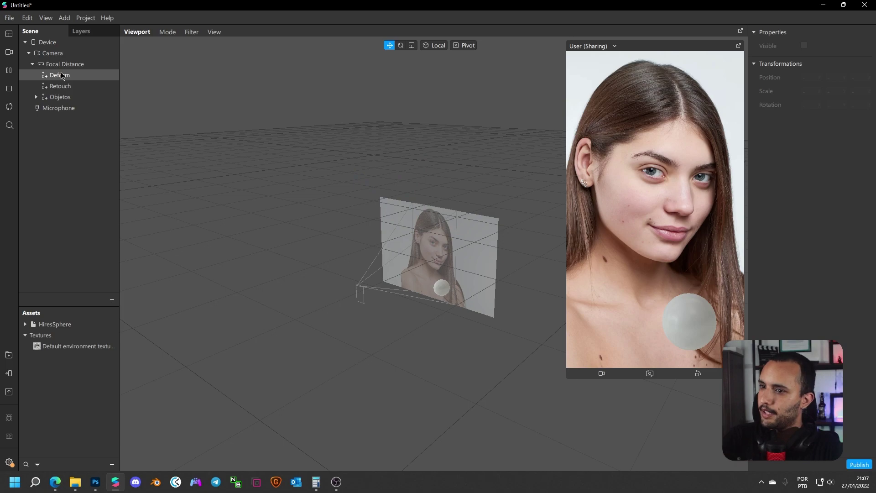
- Add a directional light inside the Objetos null object
{"action": "left_click", "coordinate": [37, 97]}
{"action": "left_click", "coordinate": [57, 97]}
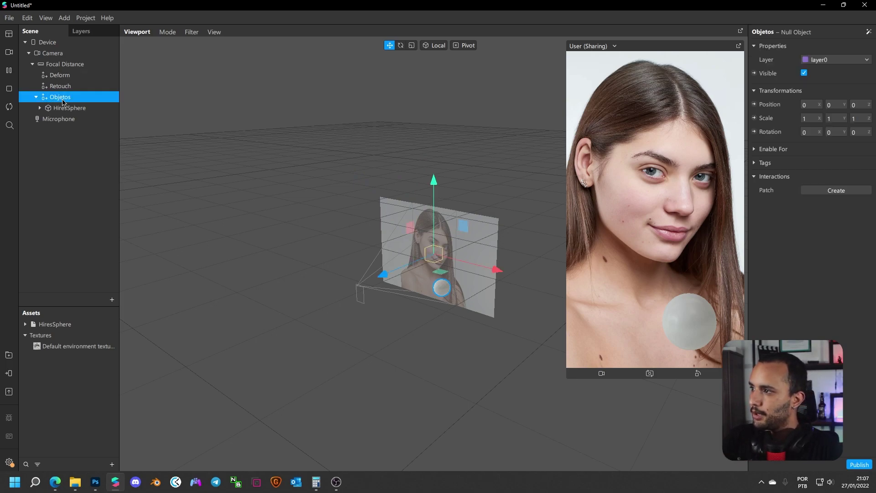
{"action": "right_click", "coordinate": [63, 101]}
{"action": "mouse_move", "coordinate": [92, 108]}
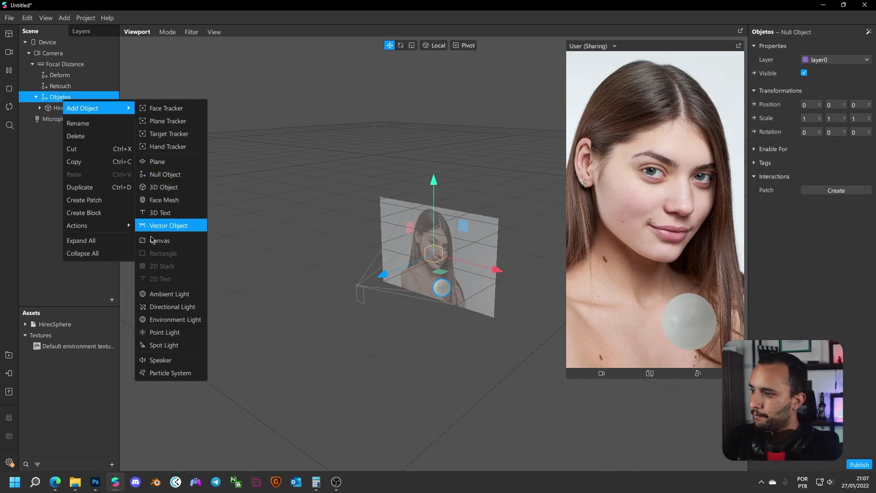
{"action": "left_click", "coordinate": [169, 306]}
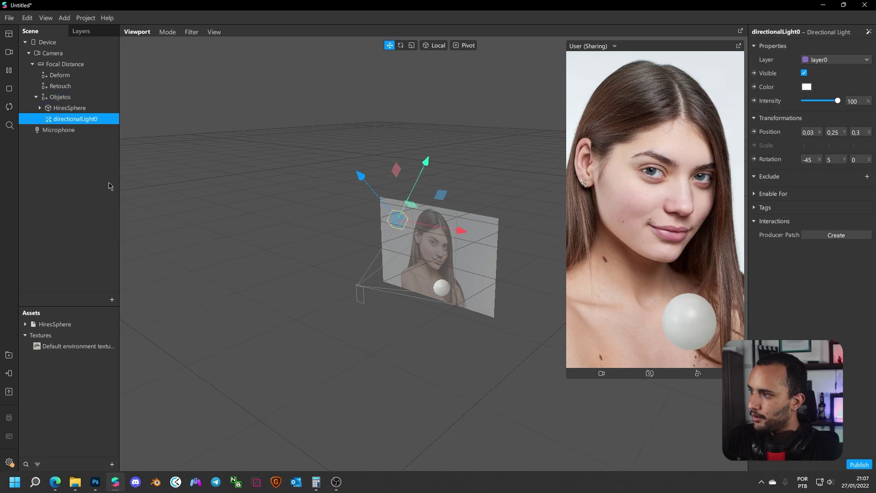
- Add an ambient light inside the Objetos null object and collapse the group
{"action": "left_click", "coordinate": [64, 97]}
{"action": "right_click", "coordinate": [64, 99]}
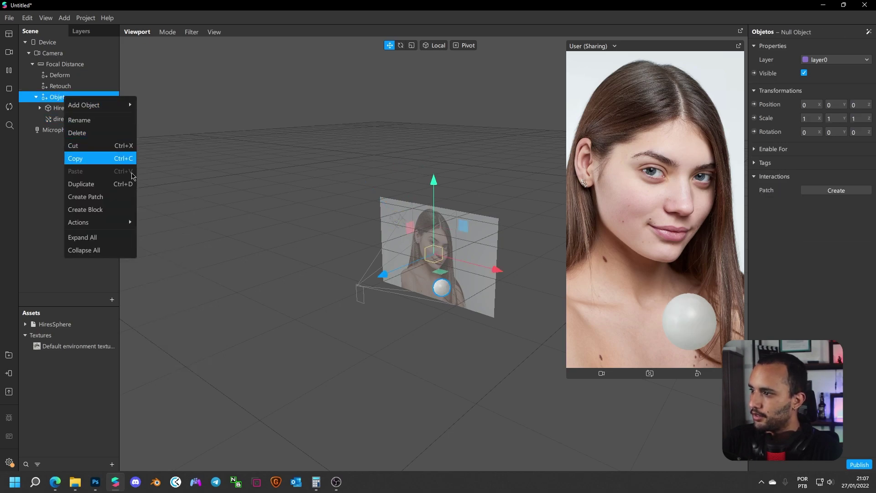
{"action": "mouse_move", "coordinate": [105, 105]}
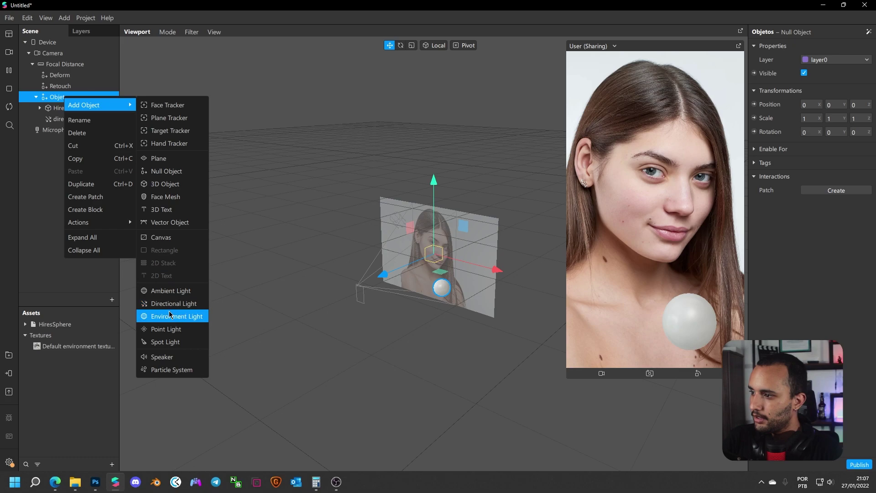
{"action": "left_click", "coordinate": [170, 291]}
{"action": "left_click", "coordinate": [61, 97]}
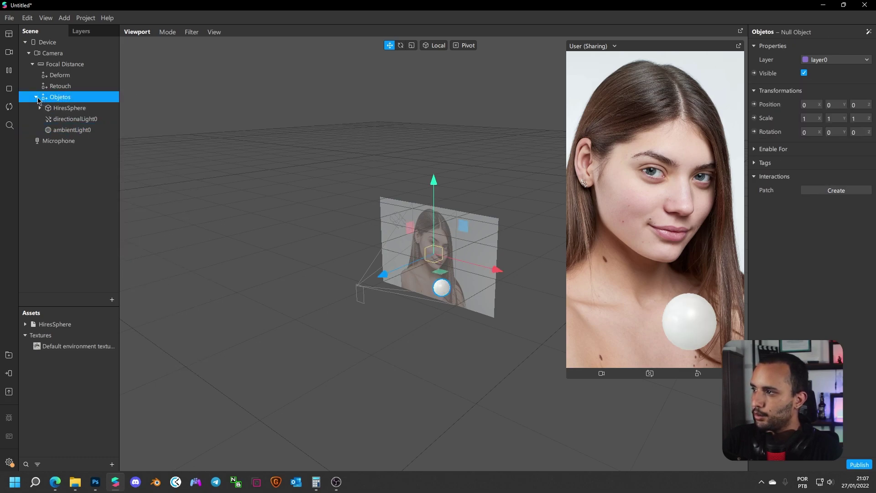
{"action": "left_click", "coordinate": [37, 97]}
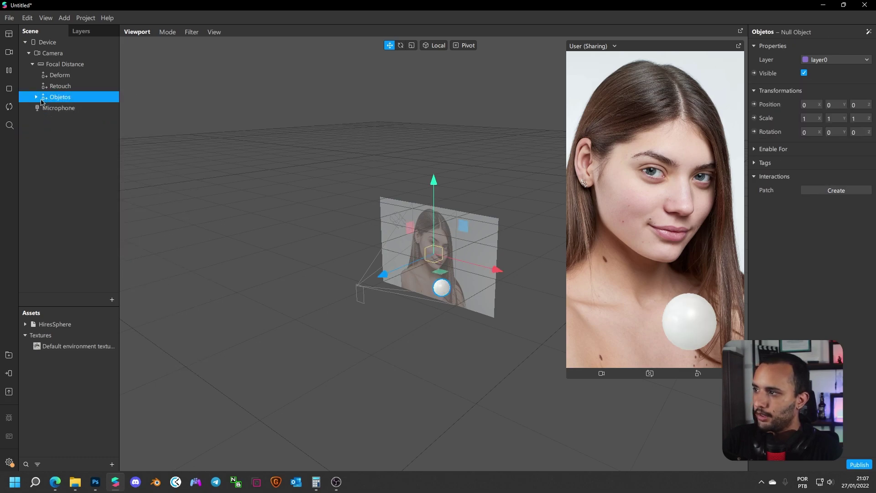
- Create a Render Pass patch for the Device and position it in the Patch Editor with free space for its inputs
{"action": "left_click", "coordinate": [64, 47]}
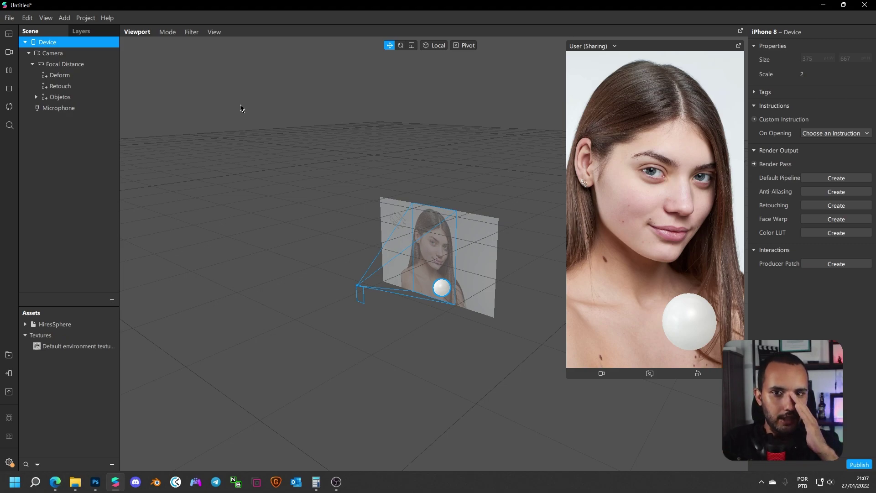
{"action": "left_click", "coordinate": [754, 164]}
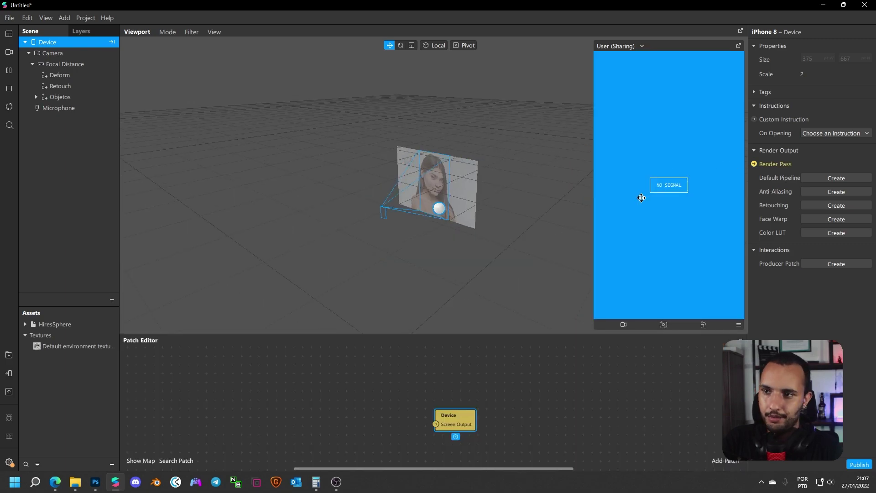
{"action": "left_click", "coordinate": [385, 406]}
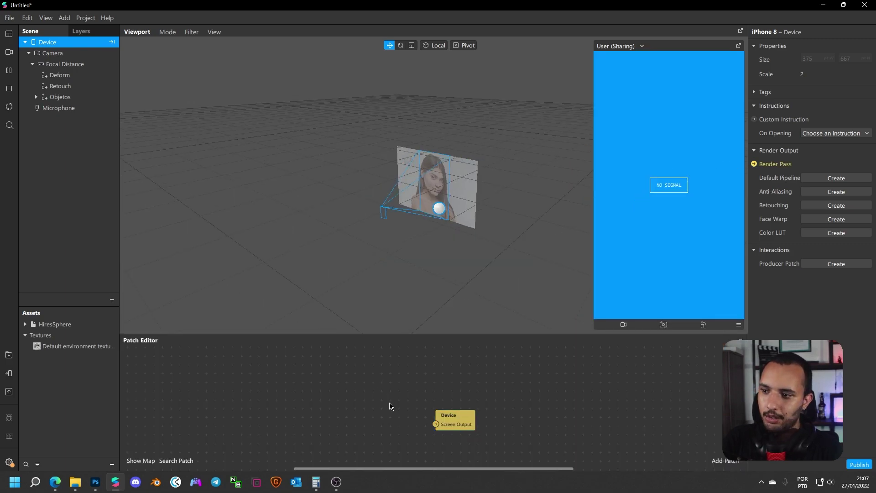
{"action": "left_click", "coordinate": [458, 424]}
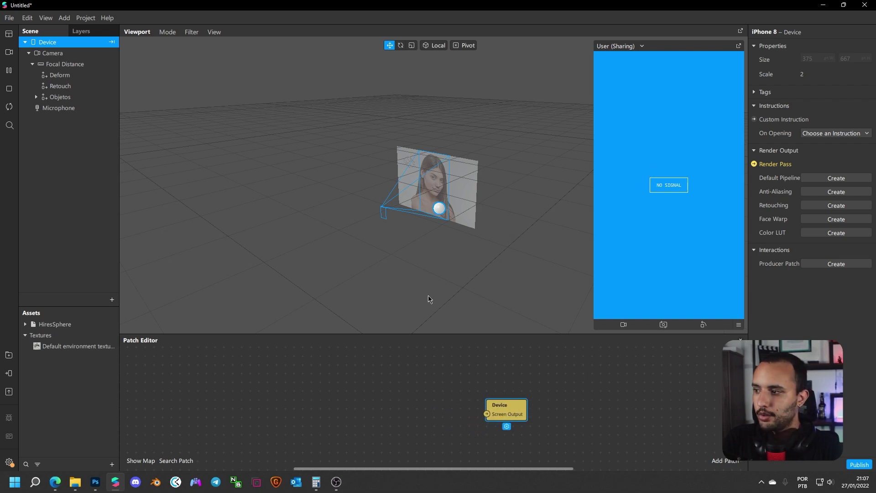
{"action": "left_click", "coordinate": [337, 410]}
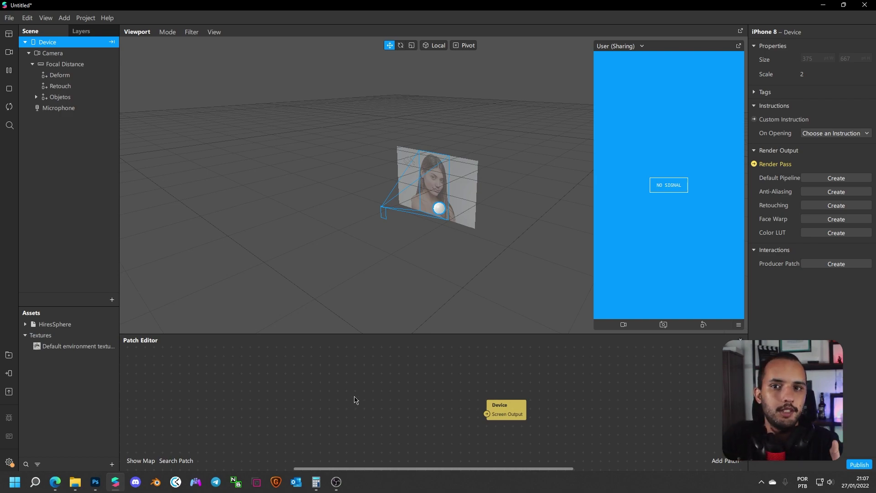
{"action": "left_click_drag", "start_coordinate": [514, 413], "coordinate": [487, 401]}
{"action": "left_click", "coordinate": [409, 382]}
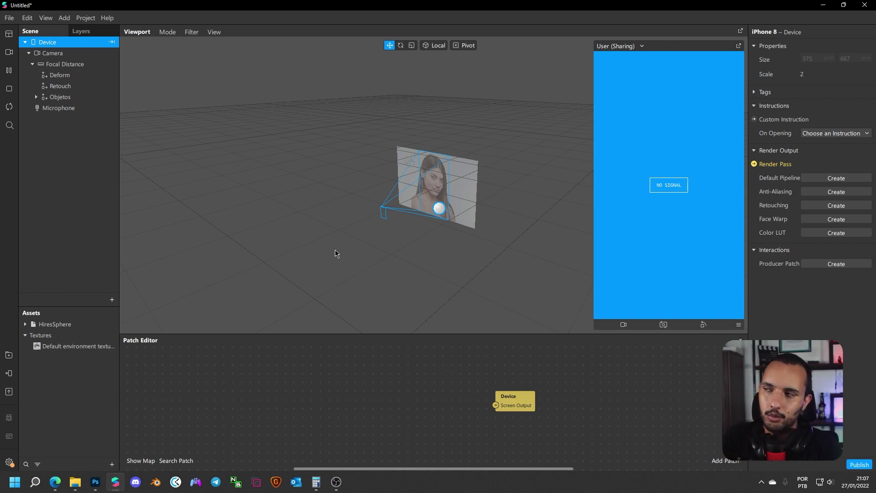
- Extract the camera's texture and connect its patch's RGBA output to the Device patch's Screen Output
{"action": "left_click", "coordinate": [53, 54]}
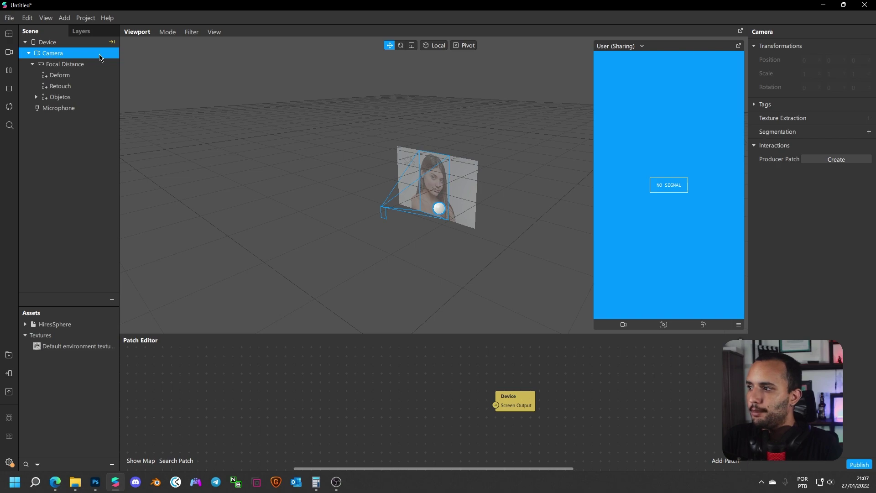
{"action": "left_click", "coordinate": [870, 119]}
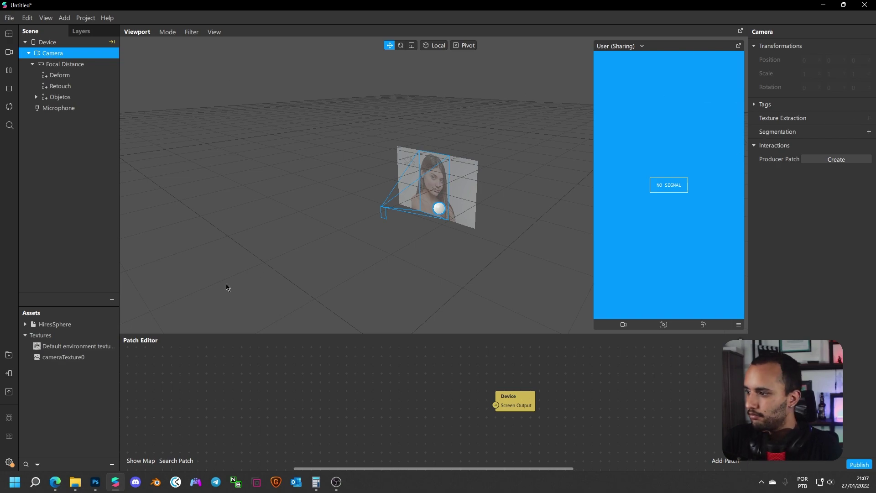
{"action": "left_click", "coordinate": [67, 358]}
{"action": "left_click_drag", "start_coordinate": [66, 358], "coordinate": [204, 398]}
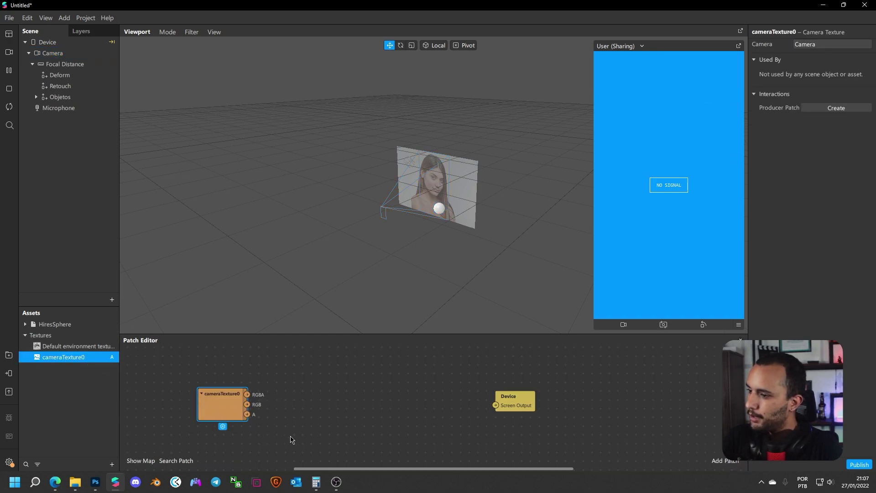
{"action": "left_click_drag", "start_coordinate": [287, 404], "coordinate": [568, 390]}
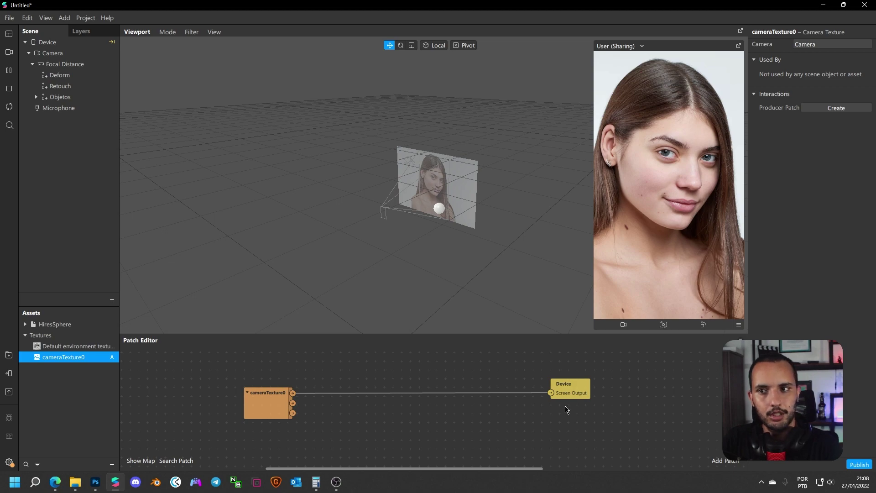
{"action": "scroll", "coordinate": [458, 228], "scroll_direction": "up", "scroll_amount": 3}
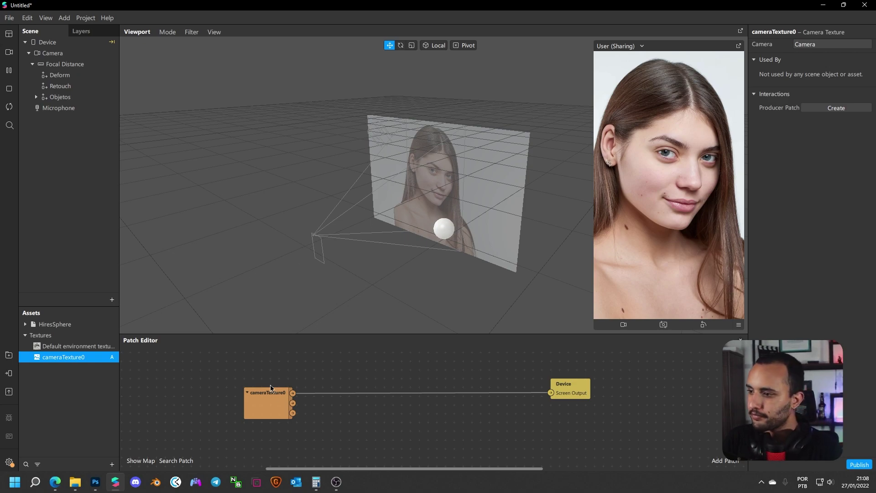
- Add a Scene Render Pass patch between the cameraTexture0 and Device patches and enlarge the Patch Editor area
{"action": "left_click_drag", "start_coordinate": [270, 390], "coordinate": [226, 390]}
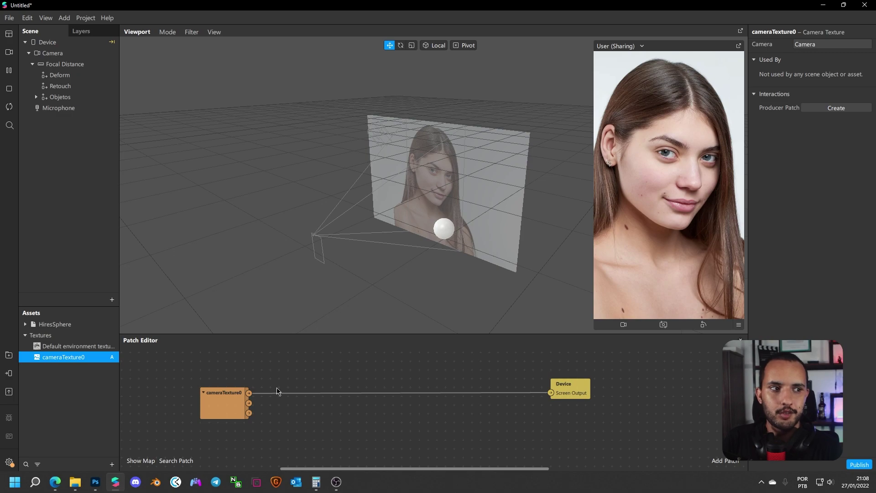
{"action": "double_click", "coordinate": [314, 376]}
{"action": "type", "text": "scene"}
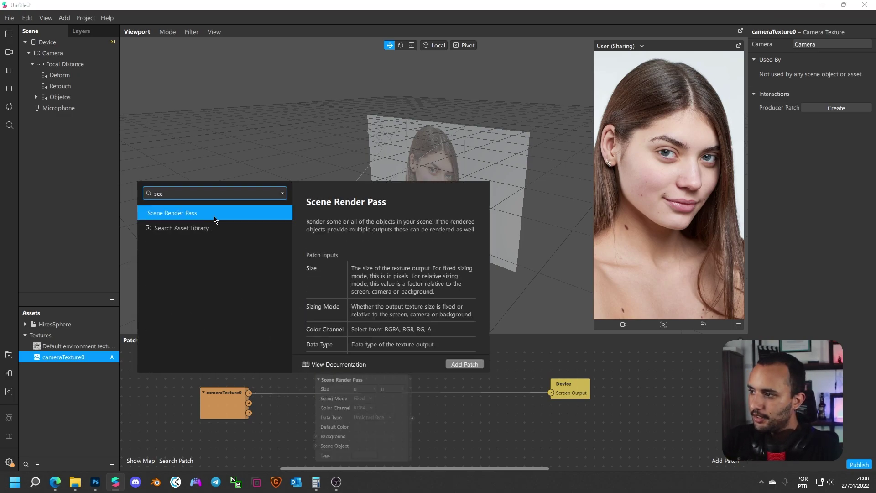
{"action": "key", "text": "Return"}
{"action": "left_click_drag", "start_coordinate": [335, 391], "coordinate": [333, 365]}
{"action": "left_click_drag", "start_coordinate": [340, 333], "coordinate": [348, 223]}
{"action": "left_click_drag", "start_coordinate": [332, 296], "coordinate": [329, 317]}
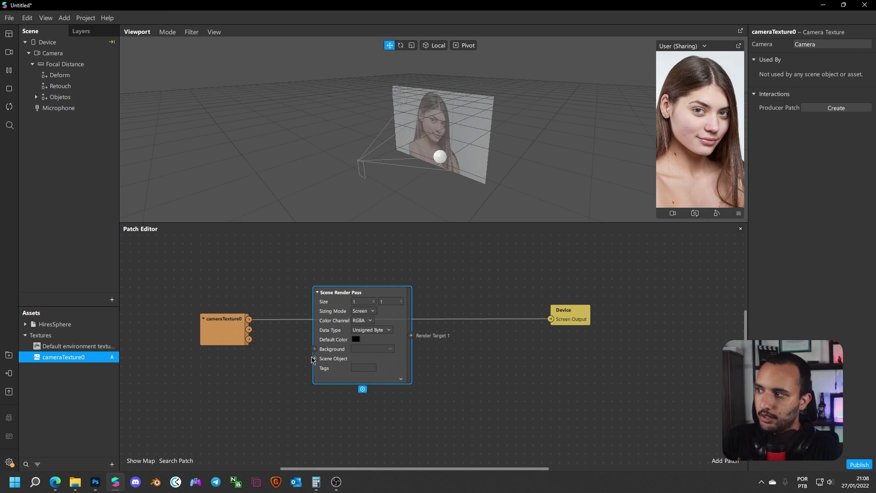
- Add the Objetos null object as a patch, connect it to the Scene Render Pass's Scene Object input and expand the render preview
{"action": "left_click", "coordinate": [69, 98]}
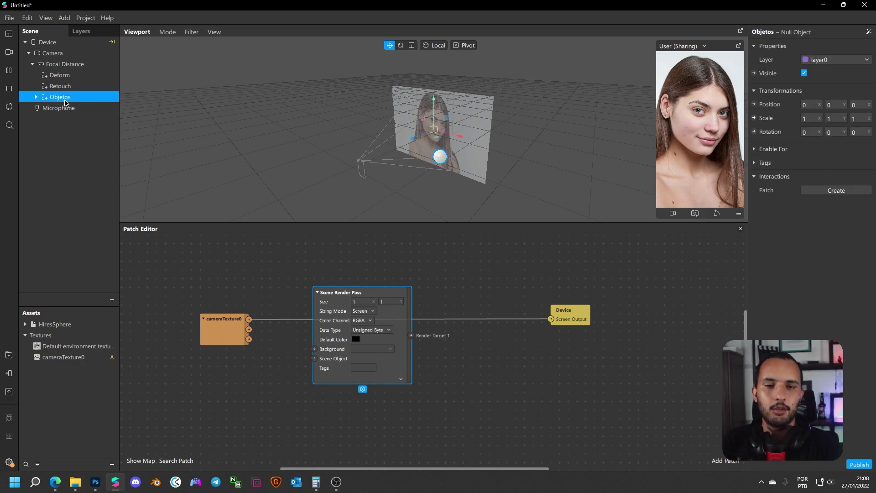
{"action": "left_click_drag", "start_coordinate": [66, 103], "coordinate": [253, 342]}
{"action": "left_click_drag", "start_coordinate": [283, 427], "coordinate": [314, 361]}
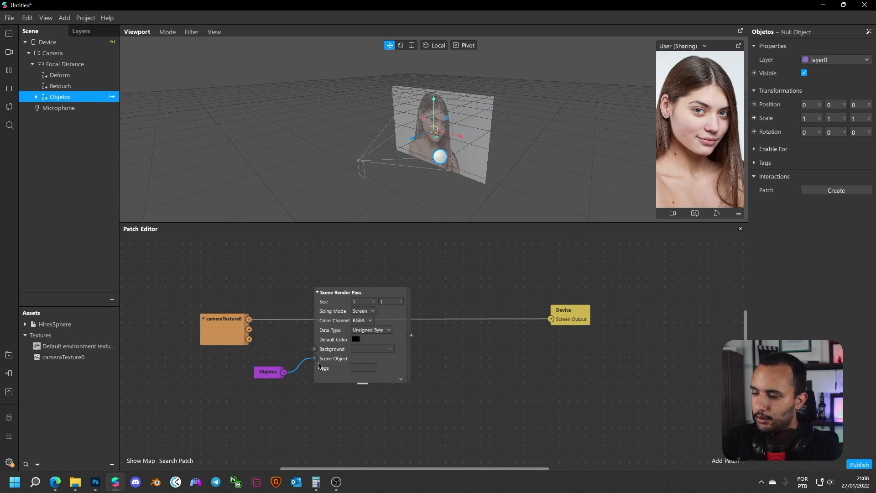
{"action": "left_click", "coordinate": [401, 380]}
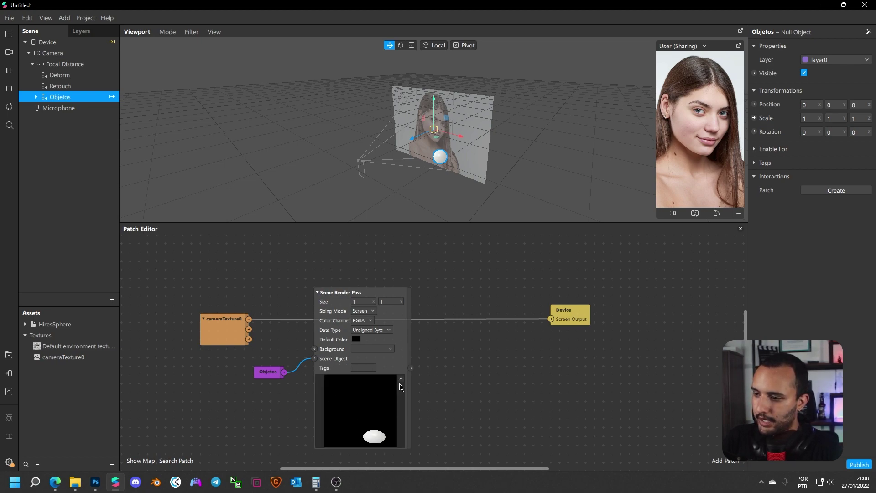
- Connect the cameraTexture0 patch's RGBA output to the Background input of the Scene Render Pass
{"action": "scroll", "coordinate": [376, 424], "scroll_direction": "up", "scroll_amount": 2}
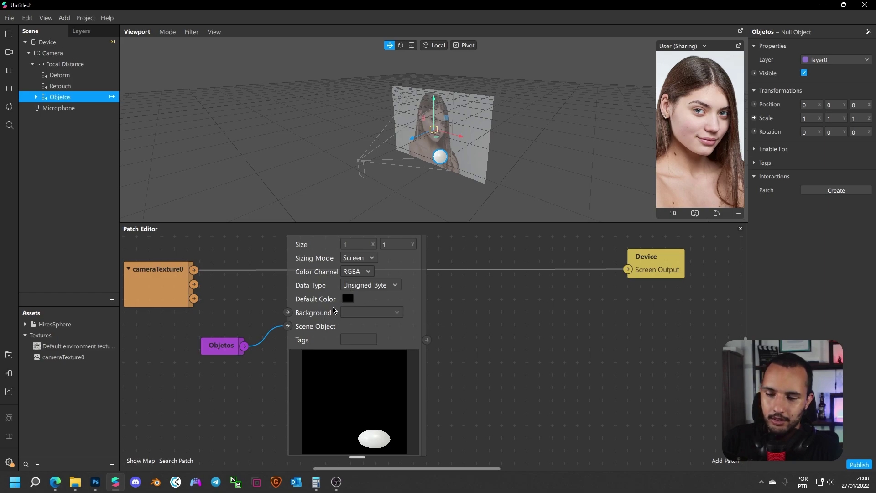
{"action": "left_click_drag", "start_coordinate": [193, 269], "coordinate": [287, 312]}
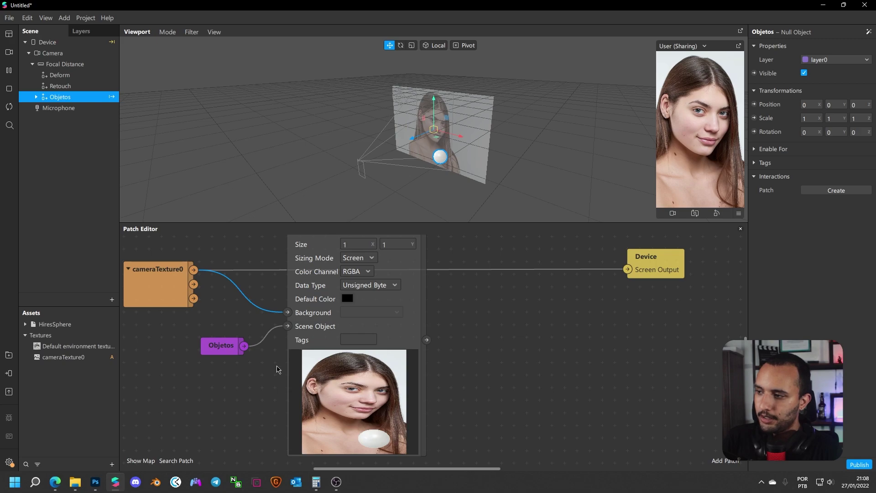
{"action": "left_click", "coordinate": [169, 288]}
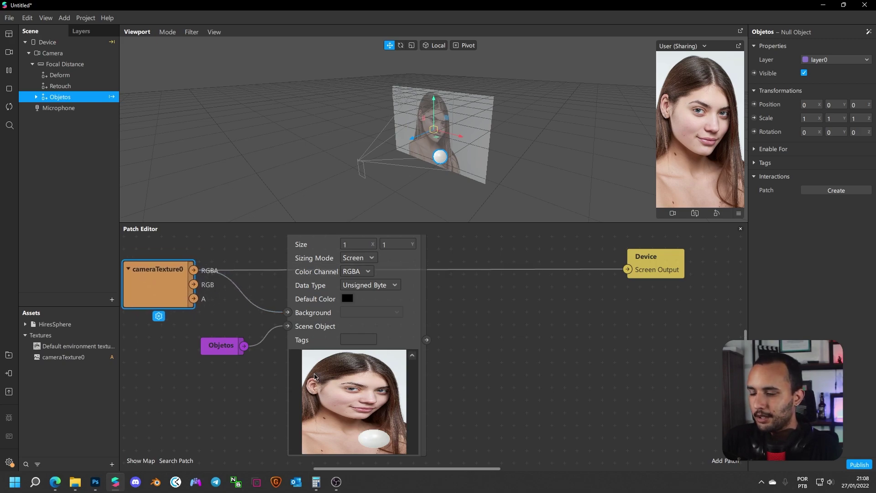
{"action": "left_click", "coordinate": [235, 347]}
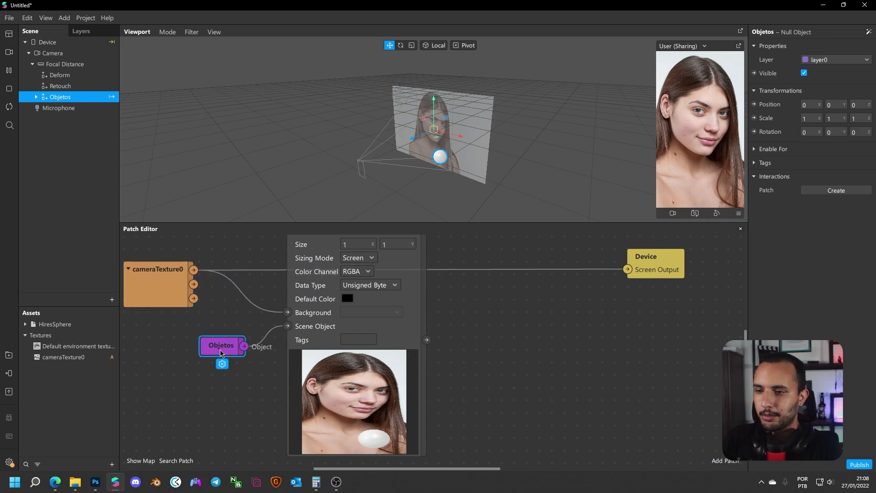
- Connect the Scene Render Pass's render target output to the Device patch's Screen Output
{"action": "scroll", "coordinate": [429, 374], "scroll_direction": "up", "scroll_amount": 2}
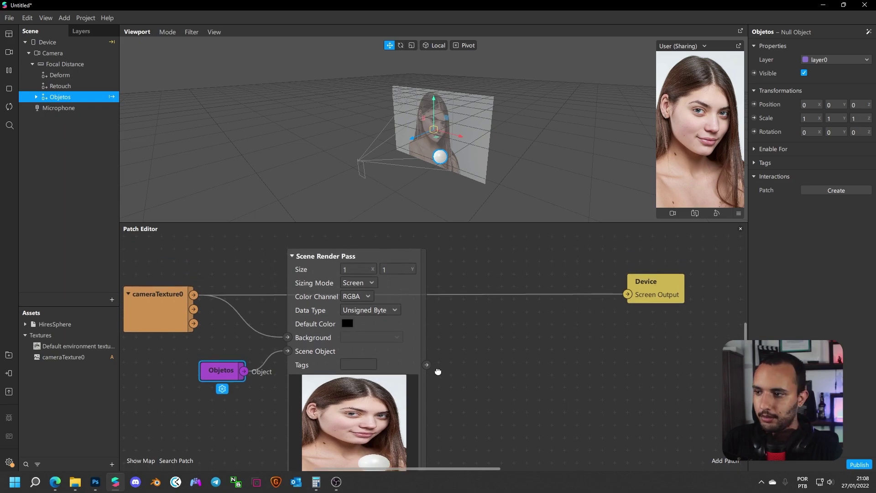
{"action": "left_click_drag", "start_coordinate": [427, 372], "coordinate": [631, 305]}
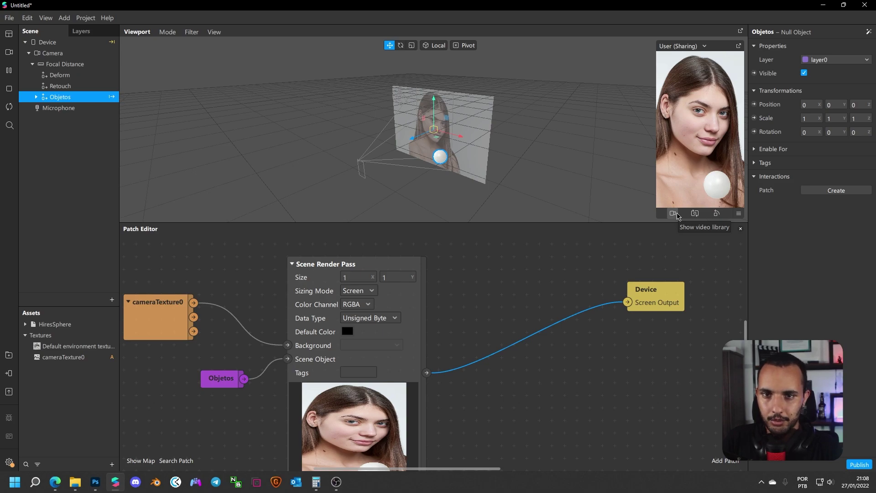
{"action": "left_click_drag", "start_coordinate": [414, 344], "coordinate": [415, 286]}
{"action": "scroll", "coordinate": [502, 301], "scroll_direction": "down", "scroll_amount": 3}
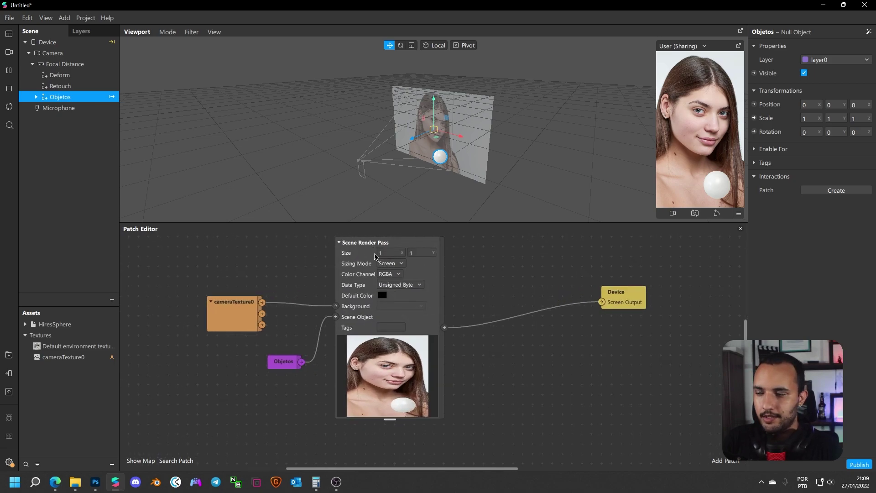
- Create a Retouching render output for the Device and rearrange the patches so Face Retouching and faceMesh0 have free space
{"action": "left_click", "coordinate": [106, 45]}
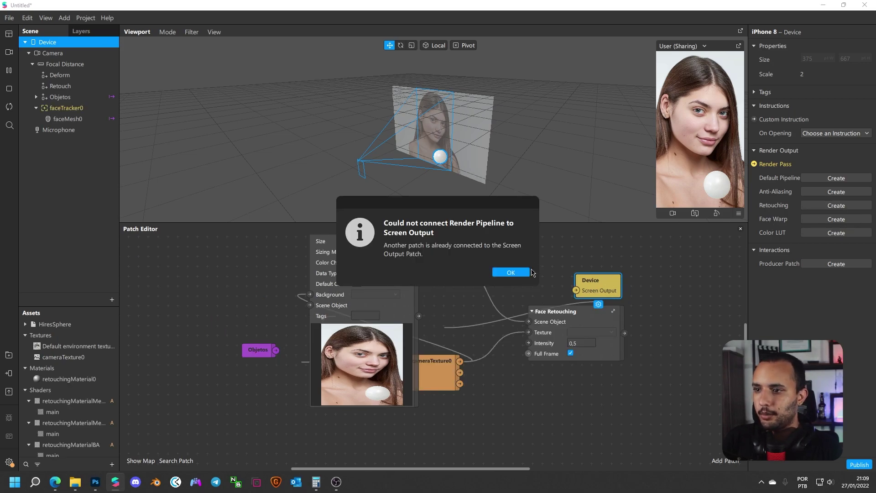
{"action": "left_click", "coordinate": [525, 273]}
{"action": "mouse_move", "coordinate": [590, 292]}
{"action": "left_mouse_down"}
{"action": "mouse_move", "coordinate": [475, 308]}
{"action": "mouse_move", "coordinate": [487, 314]}
{"action": "mouse_move", "coordinate": [471, 321]}
{"action": "left_mouse_up"}
{"action": "mouse_move", "coordinate": [429, 375]}
{"action": "left_mouse_down"}
{"action": "mouse_move", "coordinate": [473, 397]}
{"action": "mouse_move", "coordinate": [246, 392]}
{"action": "left_mouse_up"}
{"action": "mouse_move", "coordinate": [545, 349]}
{"action": "left_mouse_down"}
{"action": "mouse_move", "coordinate": [608, 322]}
{"action": "mouse_move", "coordinate": [568, 311]}
{"action": "left_mouse_up"}
{"action": "left_click_drag", "start_coordinate": [436, 268], "coordinate": [479, 267]}
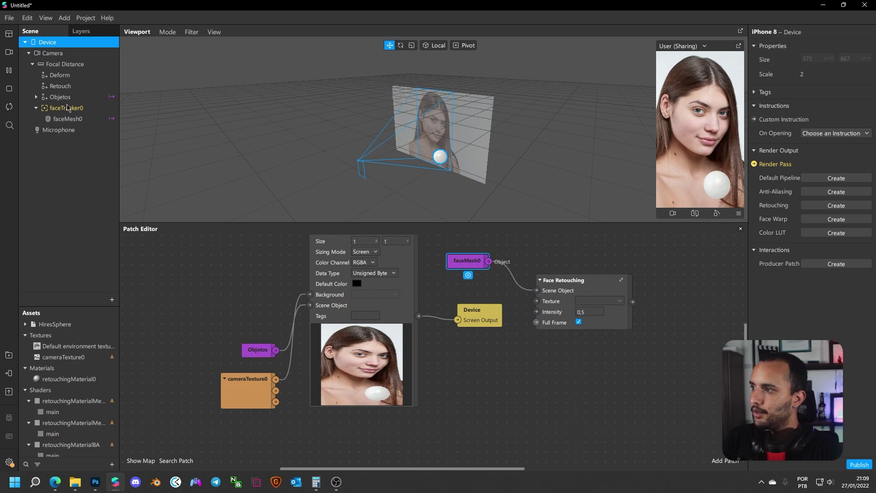
- Move the faceTracker0 object with its face mesh inside the Retouch null object
{"action": "left_click", "coordinate": [36, 97]}
{"action": "left_click", "coordinate": [36, 97]}
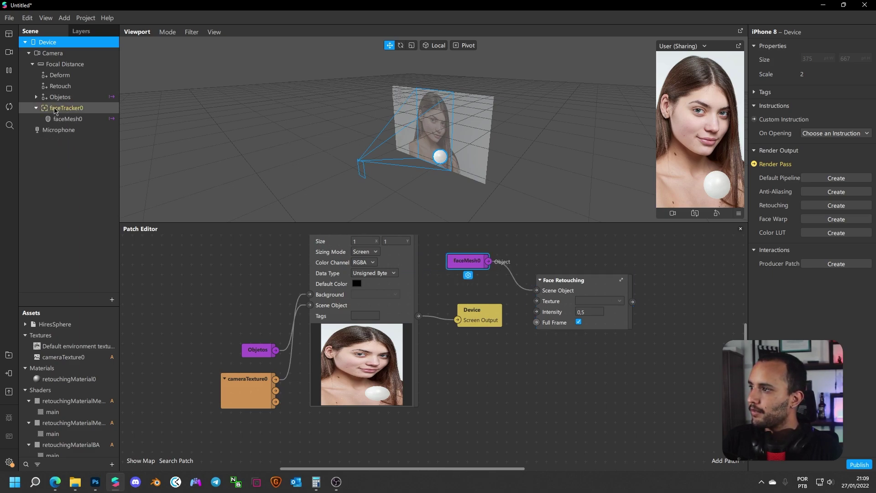
{"action": "left_click", "coordinate": [66, 109]}
{"action": "left_click", "coordinate": [63, 118]}
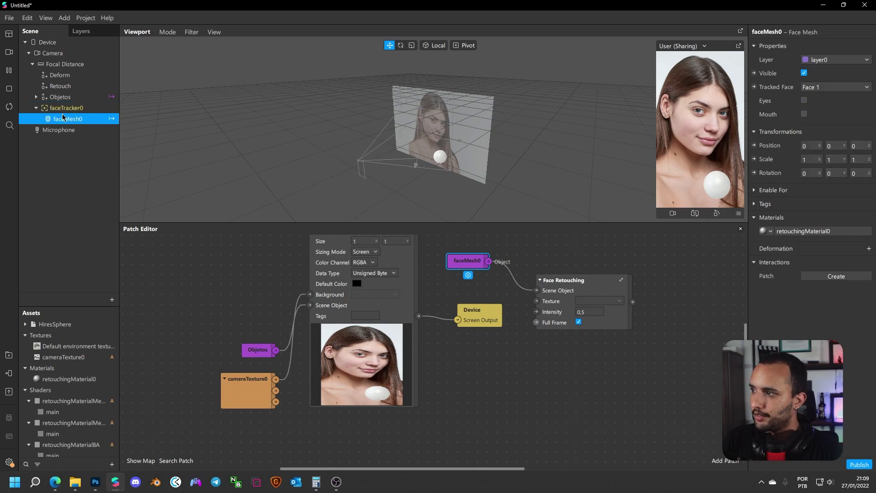
{"action": "left_click_drag", "start_coordinate": [63, 110], "coordinate": [69, 87]}
{"action": "left_click", "coordinate": [69, 87]}
- Replace the faceMesh0 patch with a Retouch null object patch connected to Face Retouching's Scene Object input
{"action": "left_click", "coordinate": [457, 286]}
{"action": "left_click", "coordinate": [465, 264]}
{"action": "key", "text": "Delete"}
{"action": "mouse_move", "coordinate": [63, 88]}
{"action": "left_mouse_down"}
{"action": "mouse_move", "coordinate": [365, 246]}
{"action": "mouse_move", "coordinate": [535, 294]}
{"action": "left_mouse_up"}
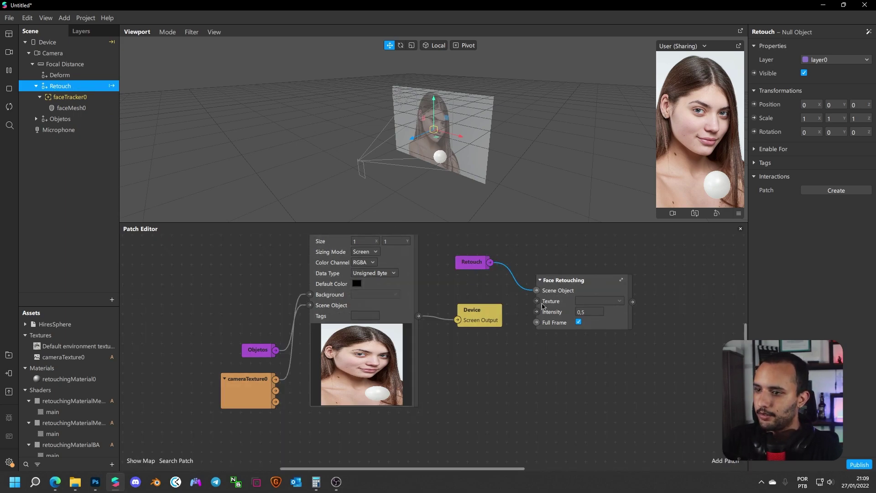
- Turn off Full Frame on the Face Retouching patch and arrange the patches with Device at the end of the chain
{"action": "left_click", "coordinate": [579, 323]}
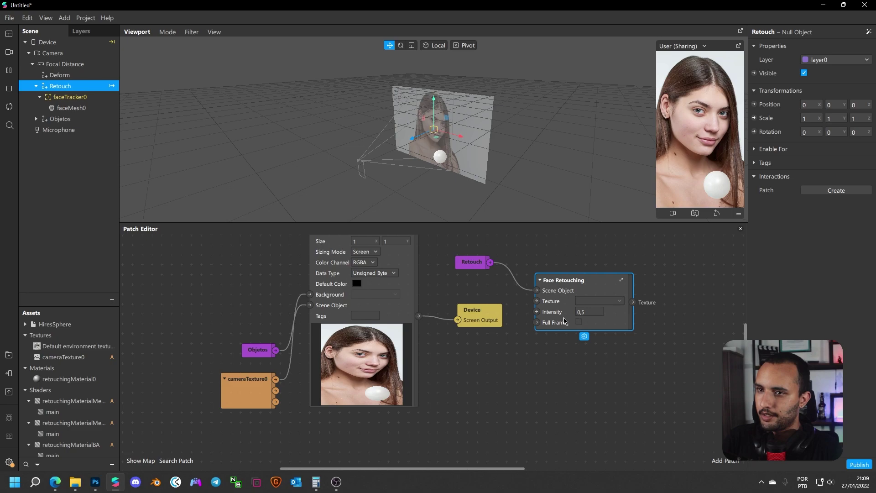
{"action": "left_click_drag", "start_coordinate": [546, 311], "coordinate": [539, 304]}
{"action": "left_click_drag", "start_coordinate": [482, 264], "coordinate": [484, 274]}
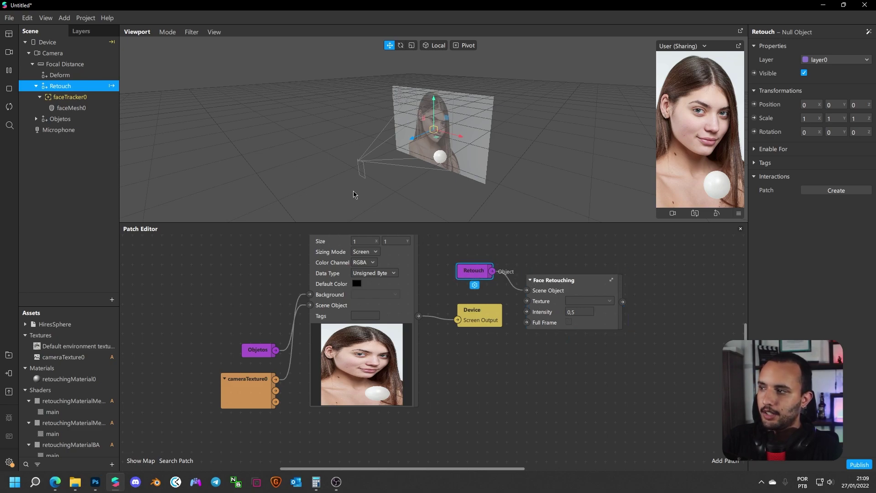
{"action": "left_click_drag", "start_coordinate": [482, 316], "coordinate": [688, 306]}
{"action": "left_click", "coordinate": [67, 109]}
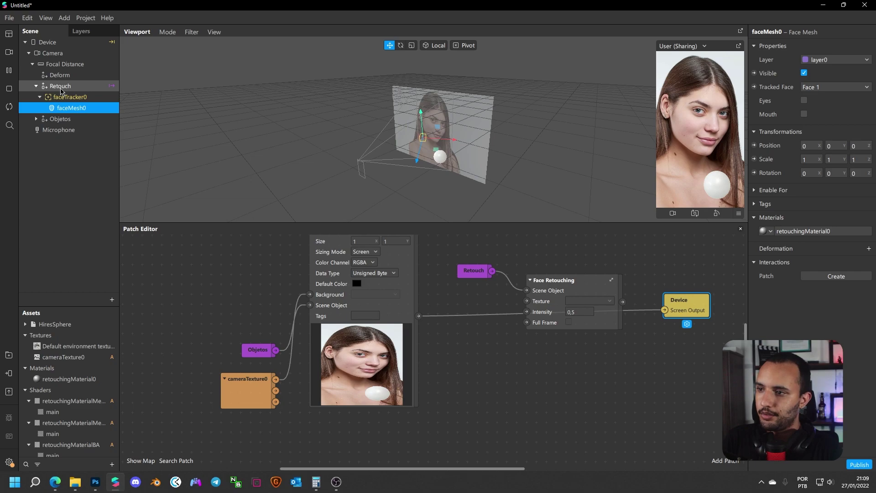
{"action": "left_click", "coordinate": [61, 88]}
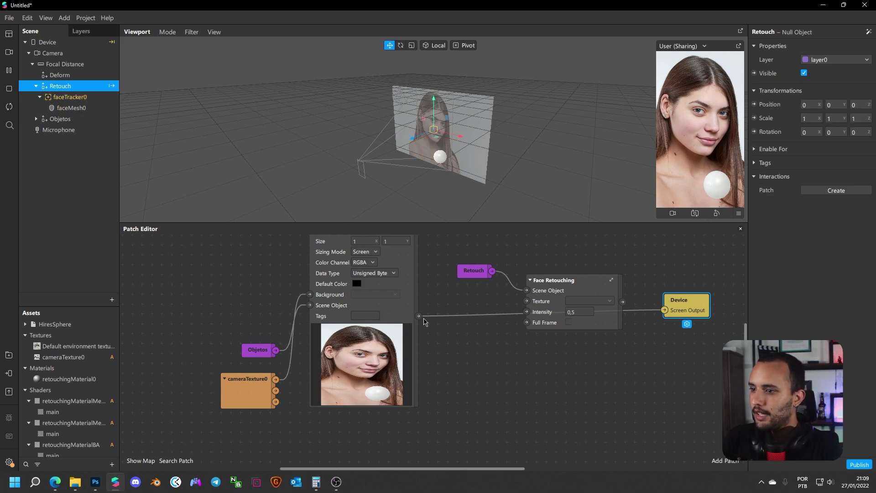
{"action": "left_click", "coordinate": [356, 268]}
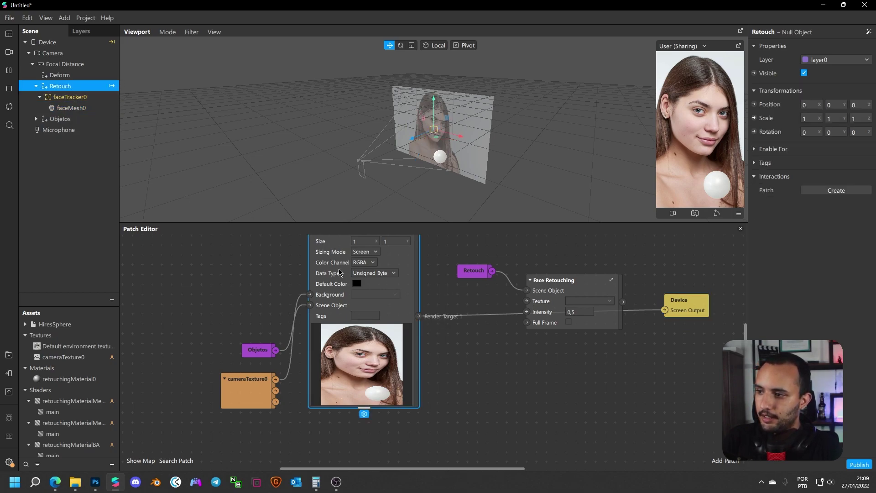
{"action": "left_click", "coordinate": [311, 297]}
{"action": "left_click", "coordinate": [311, 306]}
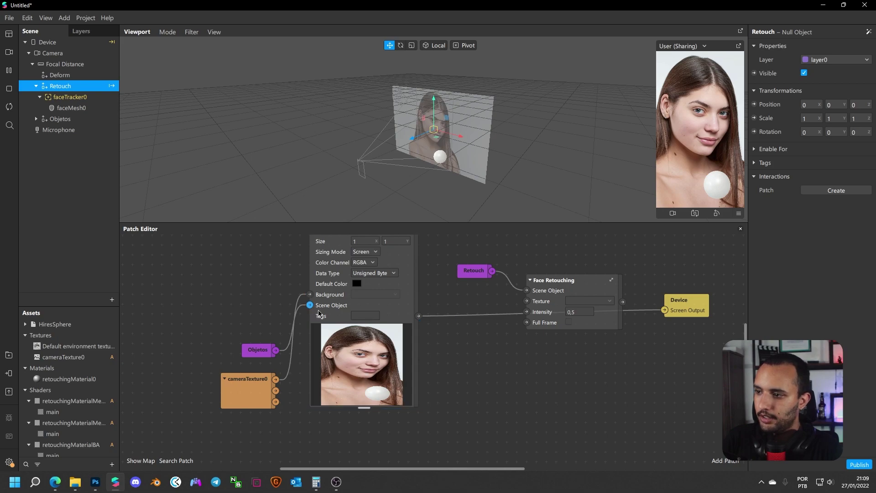
- Reposition the Face Retouching and Retouch patches, and connect the Scene Render Pass output to Face Retouching's Texture input
{"action": "left_click_drag", "start_coordinate": [547, 304], "coordinate": [528, 315]}
{"action": "left_click_drag", "start_coordinate": [476, 274], "coordinate": [456, 274]}
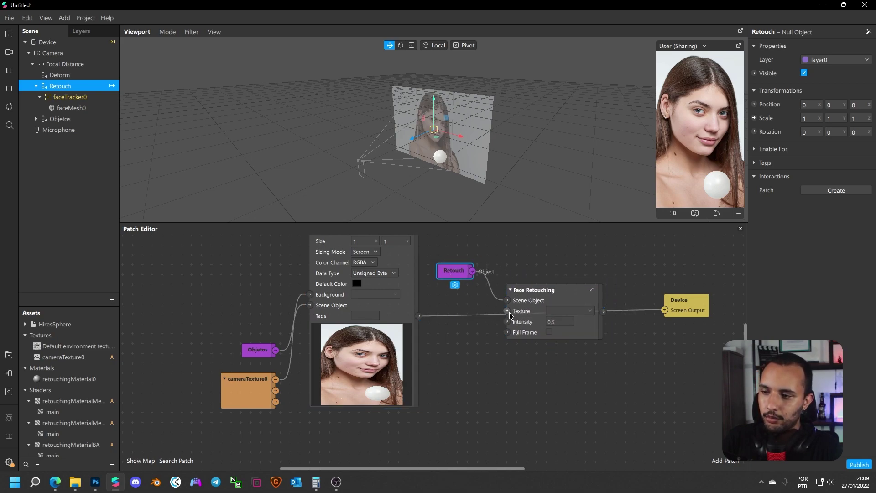
{"action": "scroll", "coordinate": [503, 308], "scroll_direction": "up", "scroll_amount": 2}
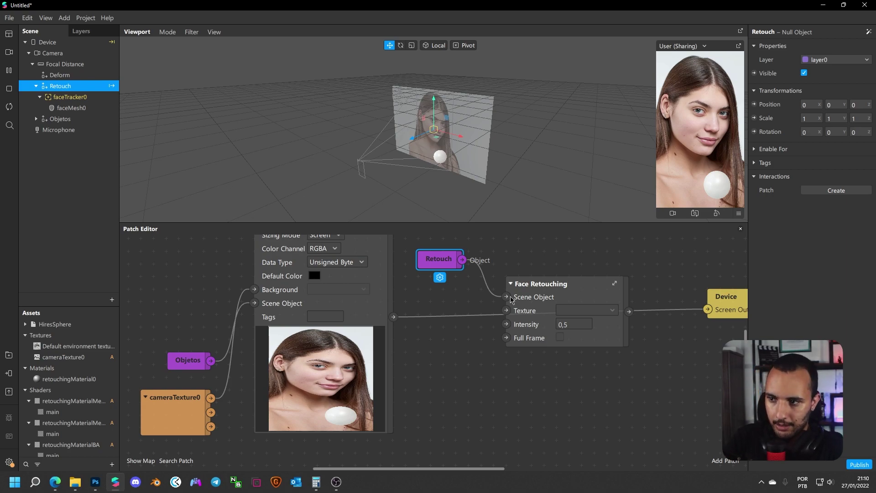
{"action": "left_click_drag", "start_coordinate": [393, 317], "coordinate": [507, 311]}
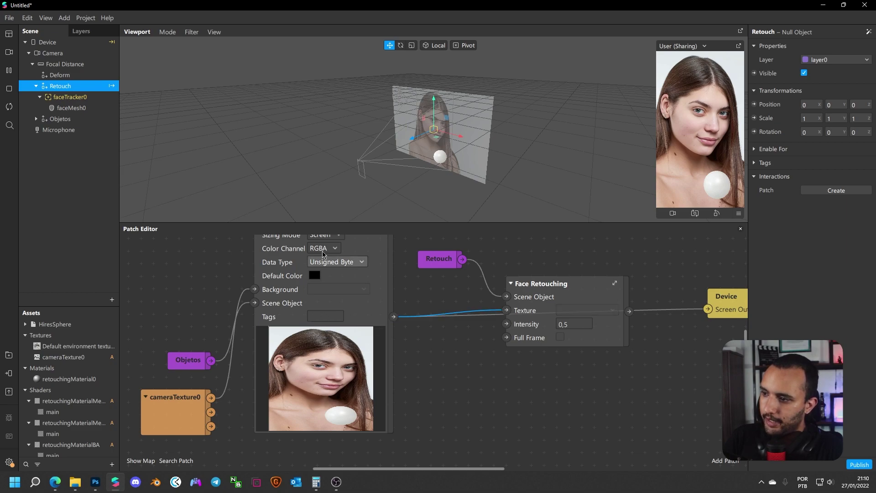
- Arrange the Objetos and cameraTexture0 patches beside the Scene Render Pass inputs, with the camera texture above Objetos
{"action": "scroll", "coordinate": [296, 316], "scroll_direction": "up", "scroll_amount": 4}
{"action": "left_click_drag", "start_coordinate": [187, 451], "coordinate": [188, 369]}
{"action": "scroll", "coordinate": [188, 369], "scroll_direction": "down", "scroll_amount": 2}
{"action": "left_click_drag", "start_coordinate": [198, 447], "coordinate": [198, 284]}
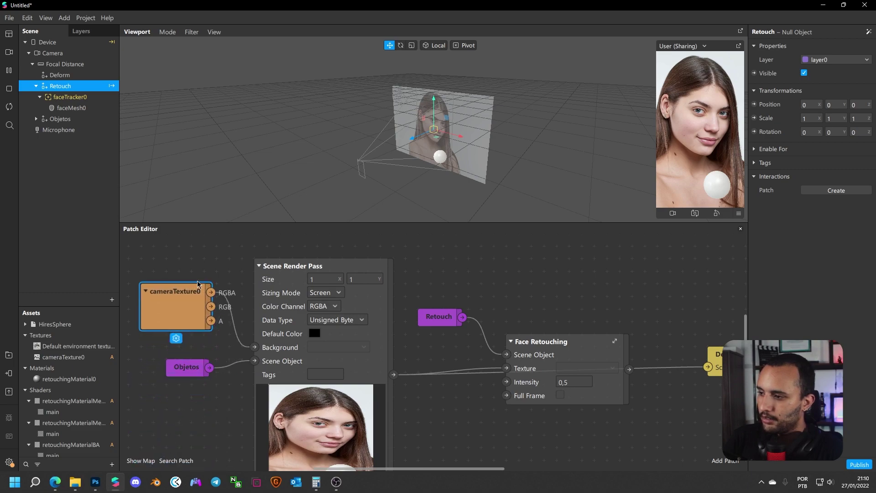
- Connect the Face Retouching patch's texture output to the Device patch's Screen Output
{"action": "scroll", "coordinate": [417, 354], "scroll_direction": "down", "scroll_amount": 1, "text": "ctrl"}
{"action": "middle_click_drag", "start_coordinate": [481, 402], "coordinate": [425, 396]}
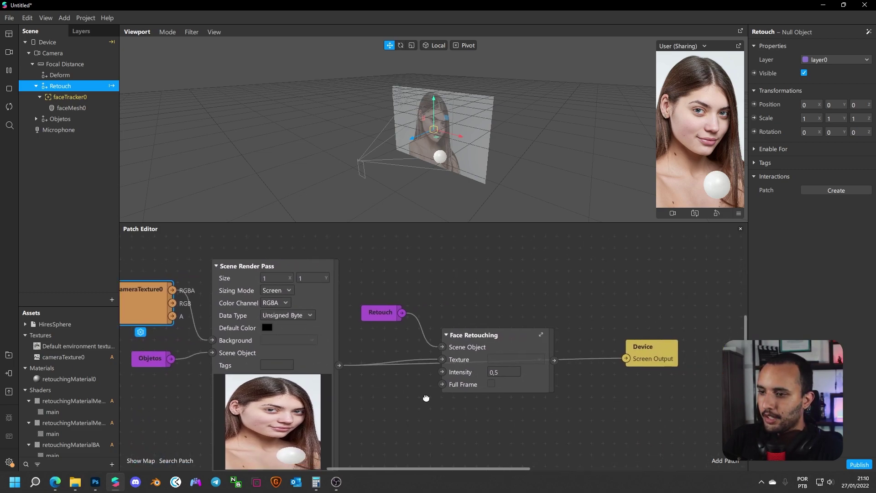
{"action": "left_click_drag", "start_coordinate": [553, 362], "coordinate": [624, 359]}
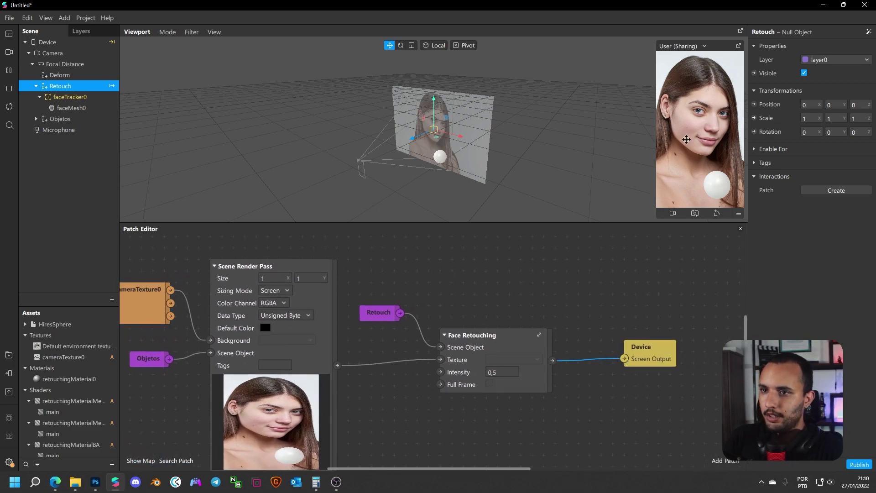
- Detach the simulator preview, enlarge it and place it beside the patches to inspect the retouched face
{"action": "left_click", "coordinate": [742, 49]}
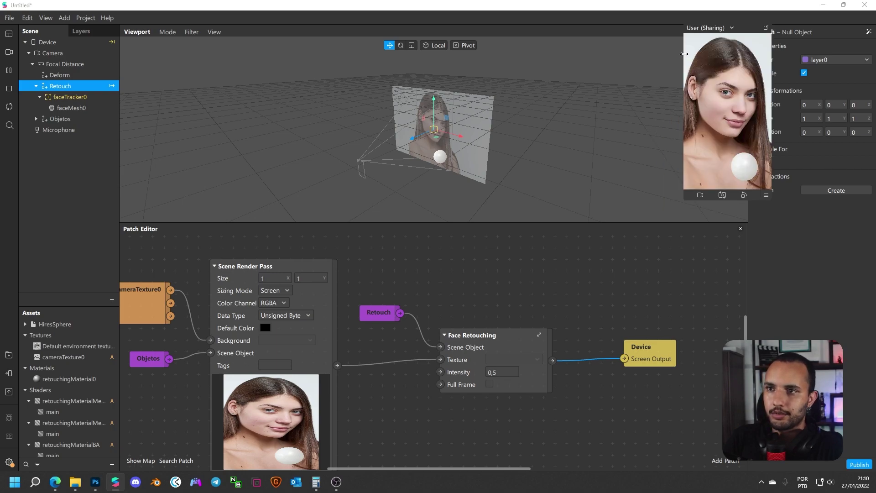
{"action": "left_click_drag", "start_coordinate": [684, 54], "coordinate": [582, 54]}
{"action": "left_click_drag", "start_coordinate": [612, 27], "coordinate": [575, 63]}
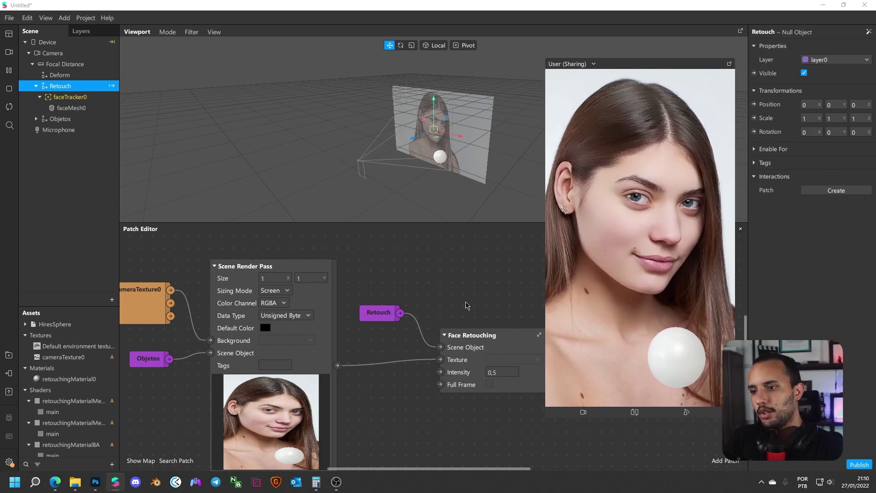
{"action": "scroll", "coordinate": [495, 297], "scroll_direction": "down", "scroll_amount": 2}
{"action": "left_click_drag", "start_coordinate": [500, 292], "coordinate": [477, 275]}
{"action": "scroll", "coordinate": [446, 282], "scroll_direction": "up", "scroll_amount": 1}
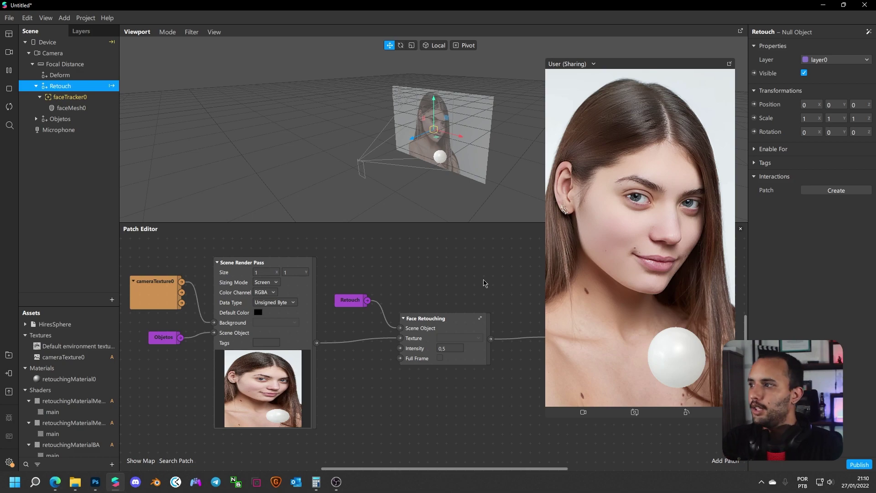
{"action": "left_click", "coordinate": [74, 108]}
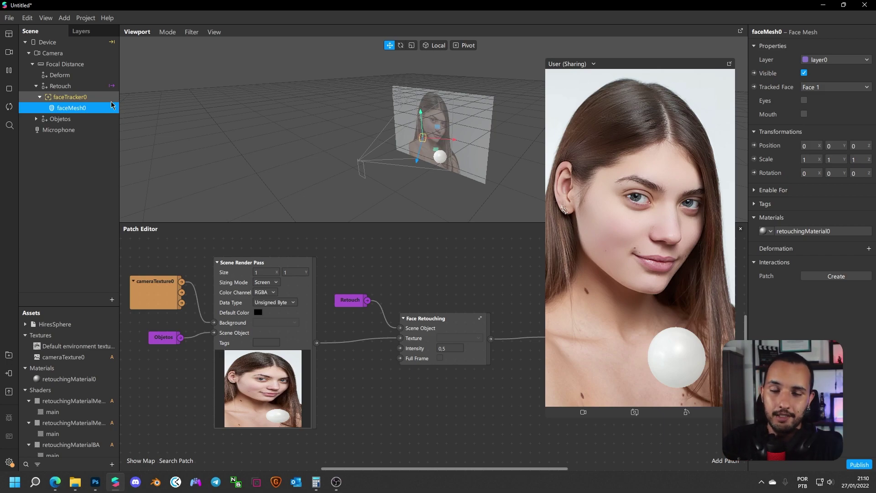
{"action": "left_click_drag", "start_coordinate": [460, 289], "coordinate": [370, 278]}
{"action": "left_click_drag", "start_coordinate": [483, 319], "coordinate": [514, 308]}
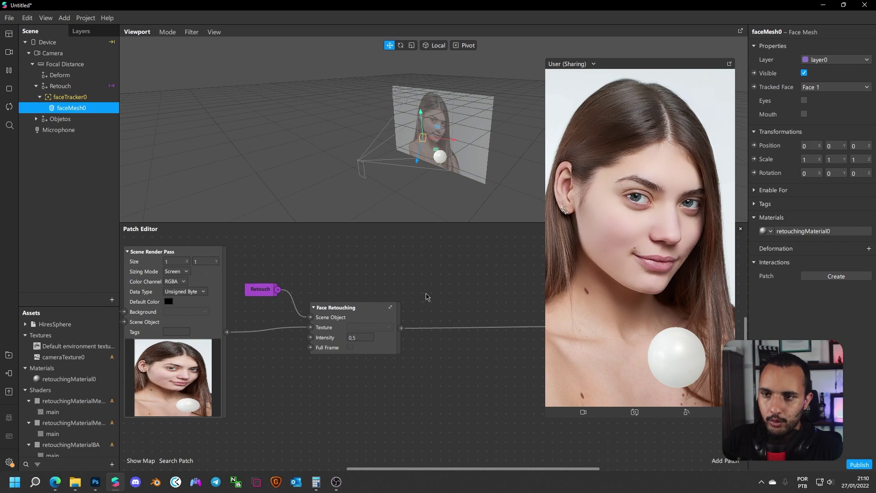
- Tidy the patch graph by nudging Objetos below cameraTexture0 and moving Device closer to the Face Retouching output
{"action": "scroll", "coordinate": [407, 283], "scroll_direction": "left", "scroll_amount": 3}
{"action": "left_click", "coordinate": [151, 328]}
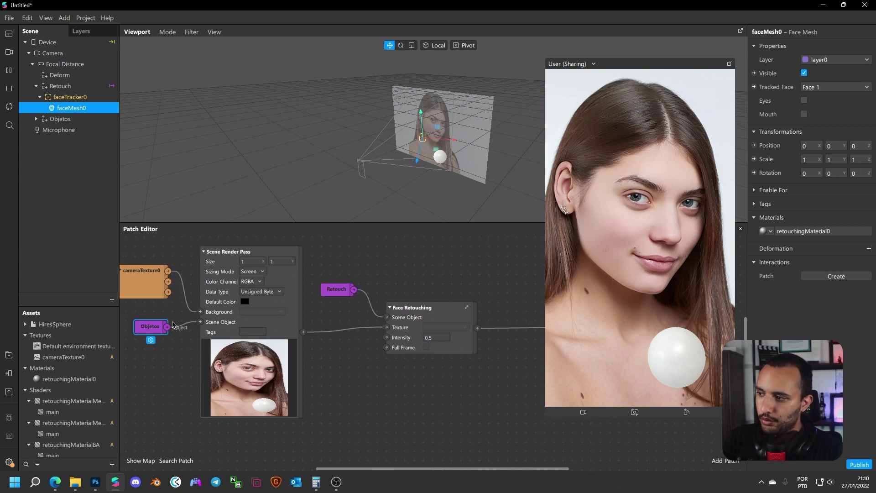
{"action": "scroll", "coordinate": [197, 332], "scroll_direction": "down", "scroll_amount": 2, "text": "ctrl"}
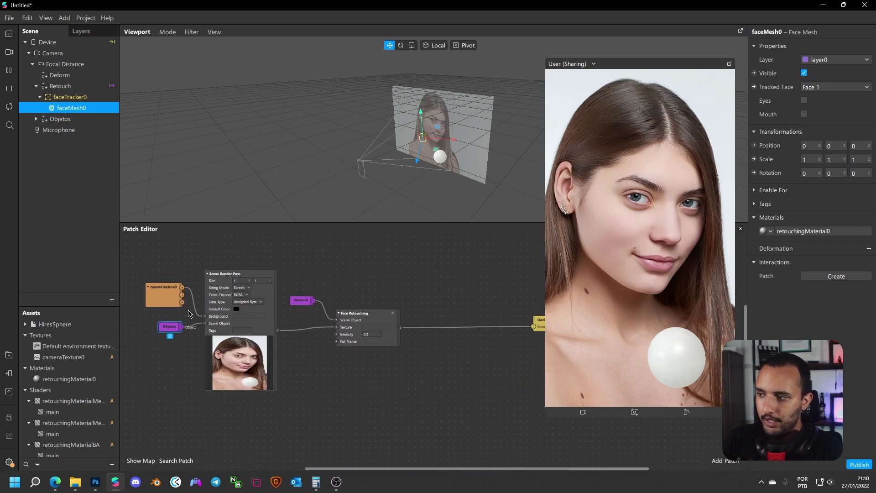
{"action": "left_click_drag", "start_coordinate": [164, 330], "coordinate": [158, 336]}
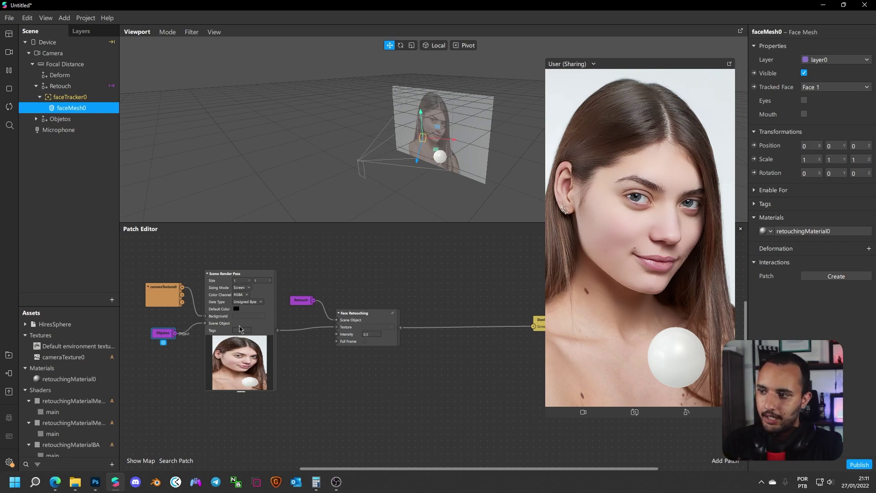
{"action": "mouse_move", "coordinate": [541, 325]}
{"action": "left_mouse_down"}
{"action": "mouse_move", "coordinate": [498, 313]}
{"action": "mouse_move", "coordinate": [535, 325]}
{"action": "left_mouse_up"}
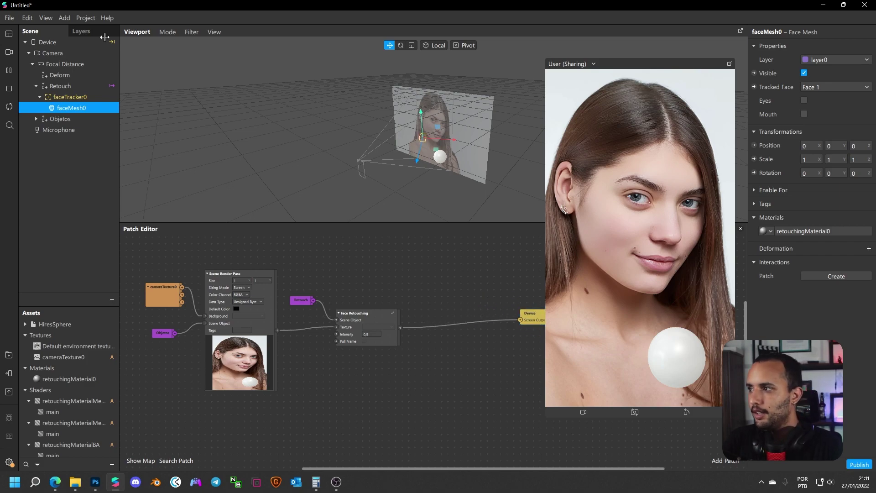
- Create a Face Warp render output for the Device using deform-todos.fbx from the "345 - retouch deform e lut" template folder
{"action": "left_click", "coordinate": [49, 42]}
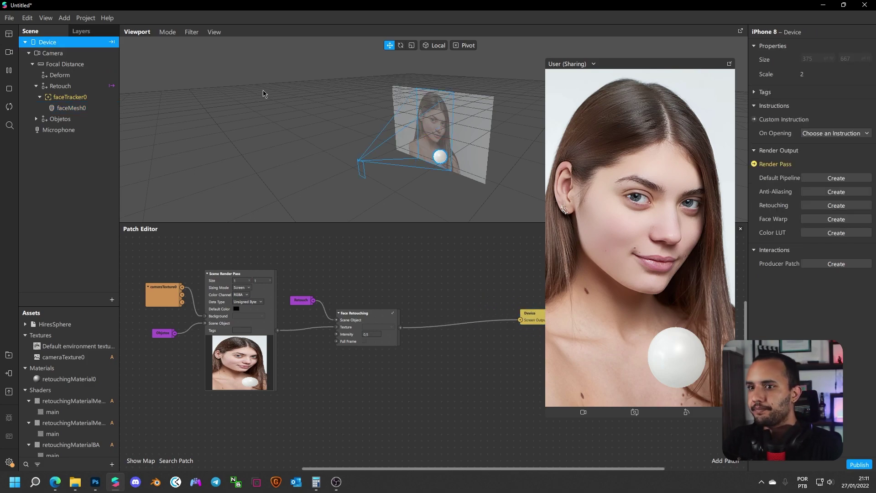
{"action": "left_click", "coordinate": [817, 220]}
{"action": "left_click", "coordinate": [504, 281]}
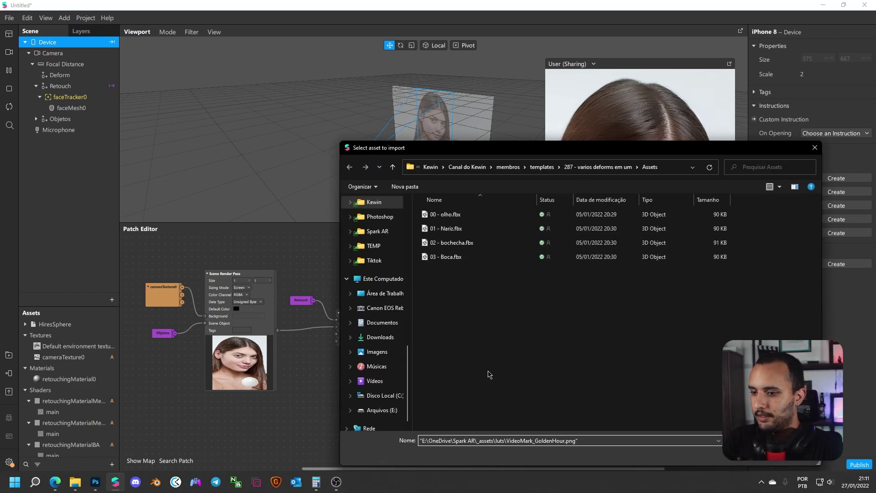
{"action": "left_click", "coordinate": [545, 167]}
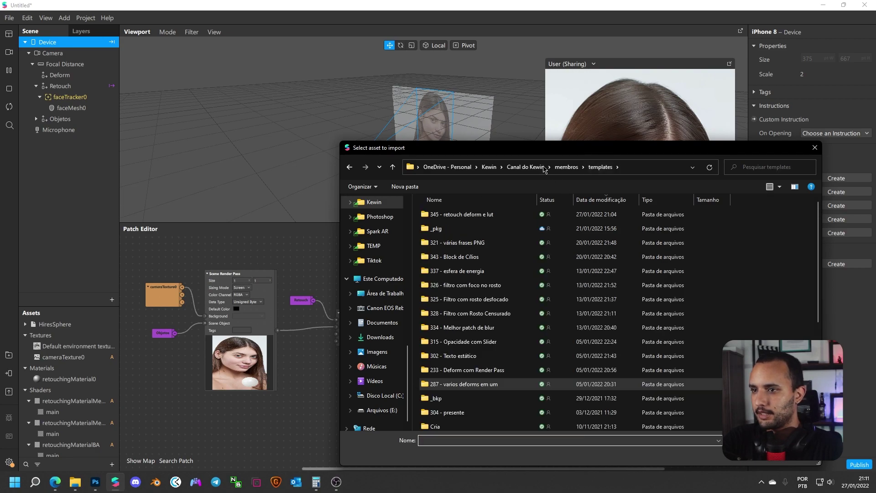
{"action": "scroll", "coordinate": [457, 353], "scroll_direction": "down", "scroll_amount": 5}
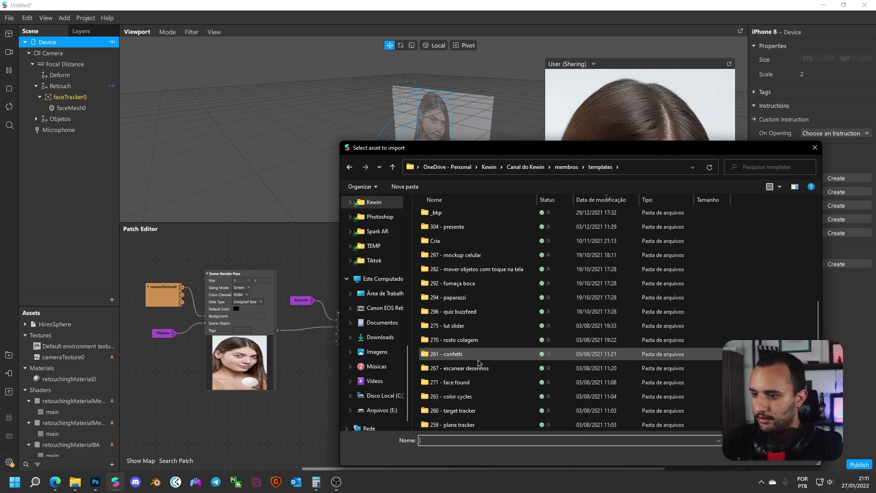
{"action": "left_click", "coordinate": [475, 206]}
{"action": "scroll", "coordinate": [473, 293], "scroll_direction": "down", "scroll_amount": 6}
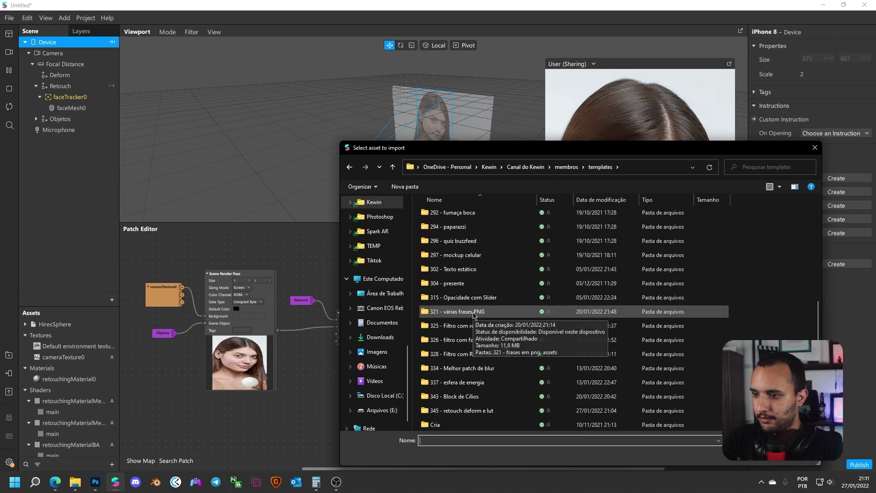
{"action": "double_click", "coordinate": [478, 411]}
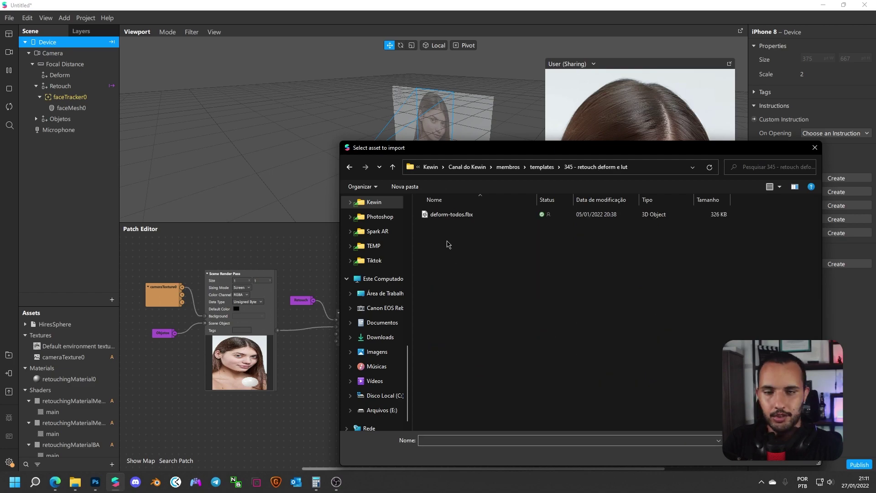
{"action": "double_click", "coordinate": [447, 215]}
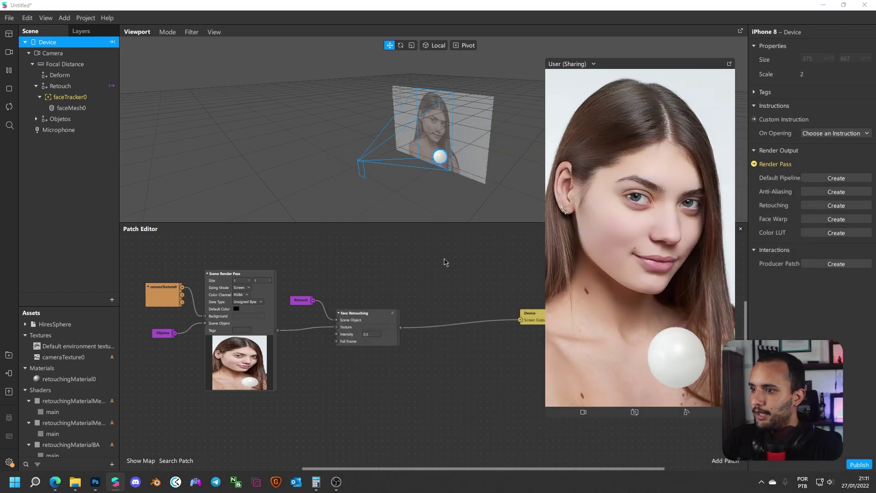
{"action": "left_click", "coordinate": [503, 273]}
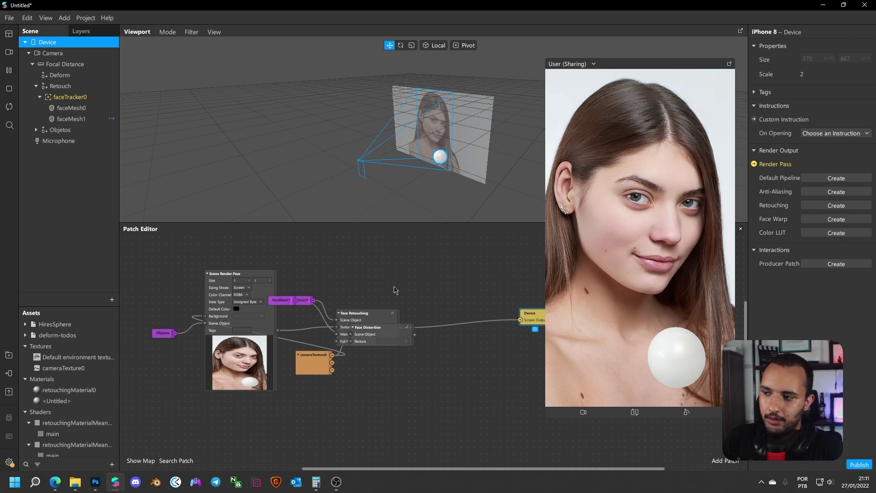
- Separate the overlapping patches, placing Face Distortion between Face Retouching and Device and cameraTexture0 below Objetos
{"action": "left_click_drag", "start_coordinate": [410, 349], "coordinate": [486, 349]}
{"action": "left_click_drag", "start_coordinate": [315, 362], "coordinate": [165, 374]}
{"action": "left_click", "coordinate": [335, 393]}
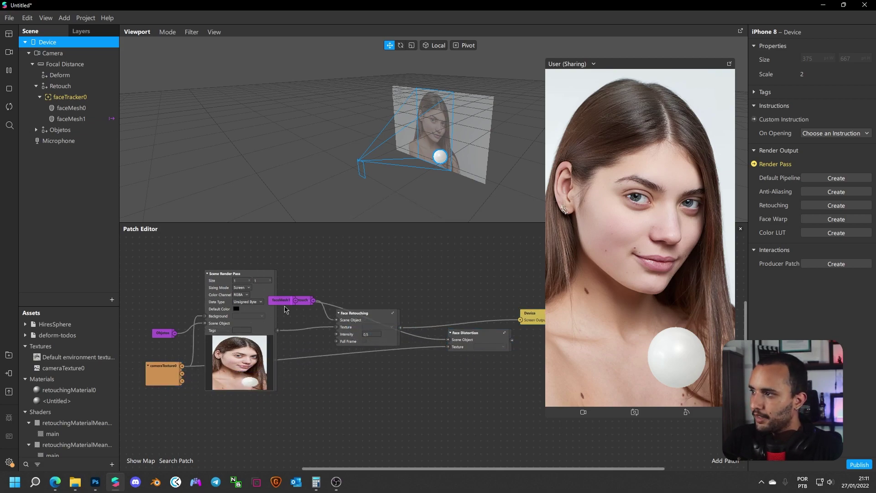
- Compare the properties of faceMesh0 and faceMesh1 under the Retouch face tracker
{"action": "left_click", "coordinate": [72, 119]}
{"action": "left_click", "coordinate": [76, 108]}
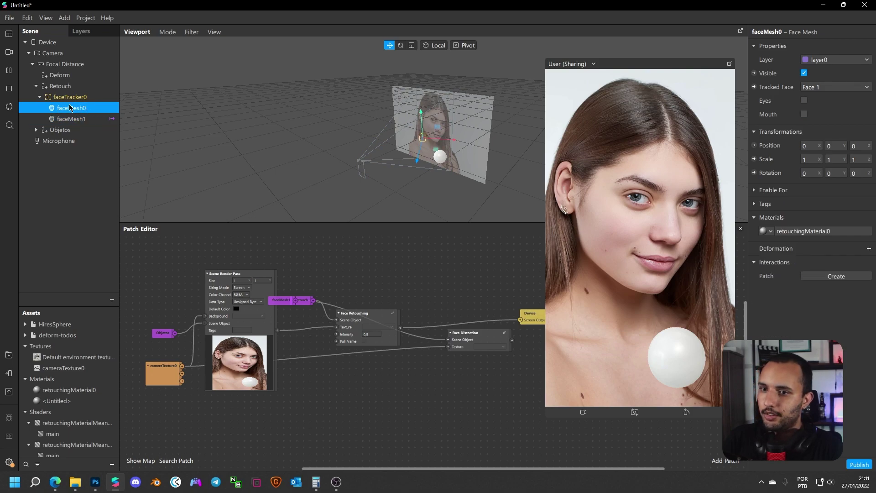
{"action": "left_click", "coordinate": [66, 120]}
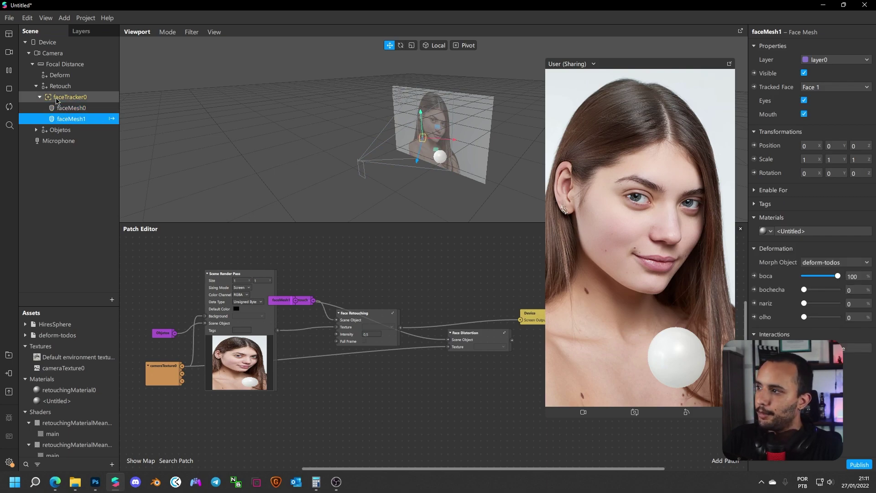
- Add a face tracker inside the Deform null object
{"action": "left_click", "coordinate": [66, 87]}
{"action": "left_click", "coordinate": [58, 77]}
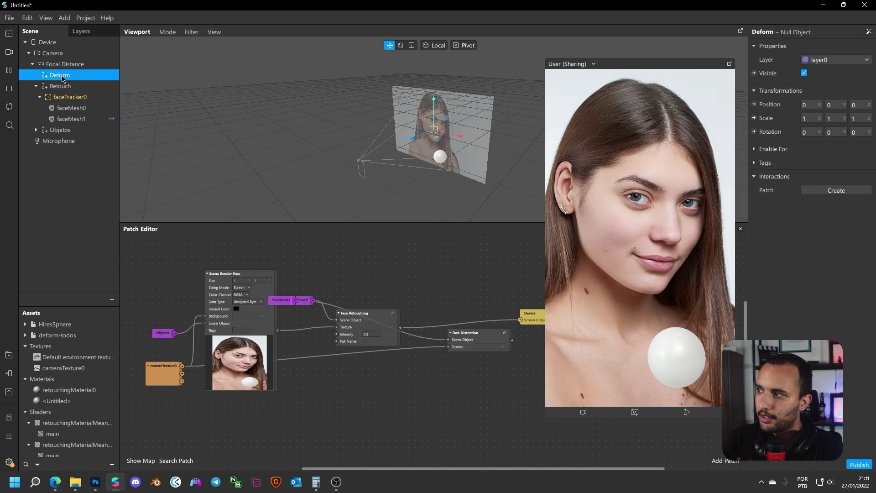
{"action": "right_click", "coordinate": [59, 75]}
{"action": "mouse_move", "coordinate": [77, 81]}
{"action": "left_click", "coordinate": [165, 86]}
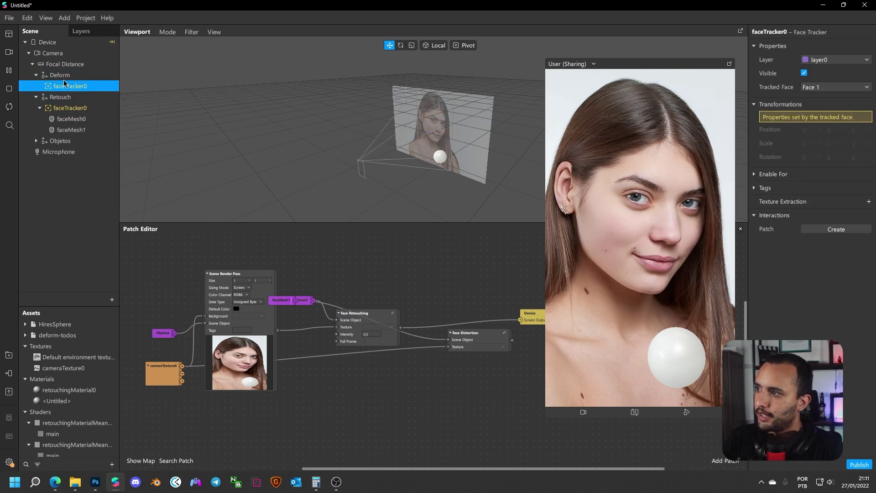
{"action": "left_click", "coordinate": [68, 76]}
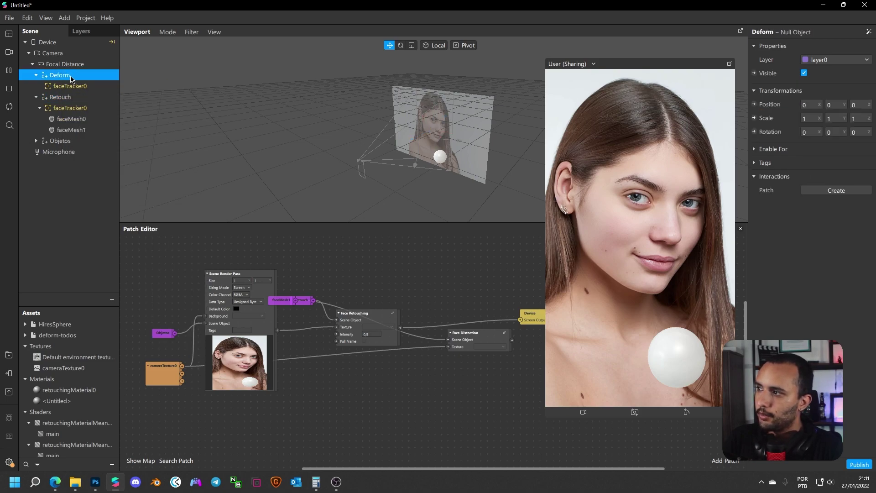
- Move faceMesh1 under Deform's face tracker, and replace its patch with a Deform patch connected to Face Distortion's Scene Object input
{"action": "left_click", "coordinate": [72, 120]}
{"action": "left_click_drag", "start_coordinate": [79, 130], "coordinate": [475, 320]}
{"action": "scroll", "coordinate": [443, 327], "scroll_direction": "up", "scroll_amount": 2}
{"action": "left_click_drag", "start_coordinate": [222, 295], "coordinate": [280, 265]}
{"action": "key", "text": "Delete"}
{"action": "left_click_drag", "start_coordinate": [436, 277], "coordinate": [407, 277]}
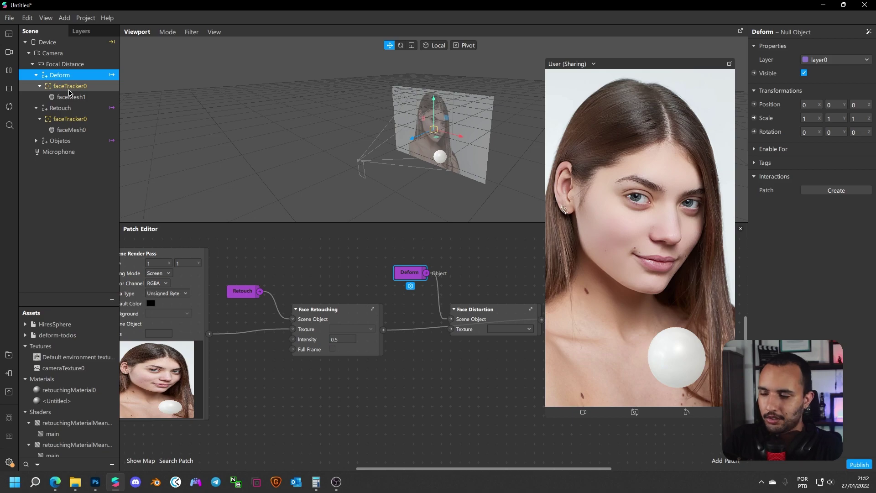
- Set the boca deformation of faceMesh1 to 0%
{"action": "middle_click_drag", "start_coordinate": [470, 276], "coordinate": [396, 275]}
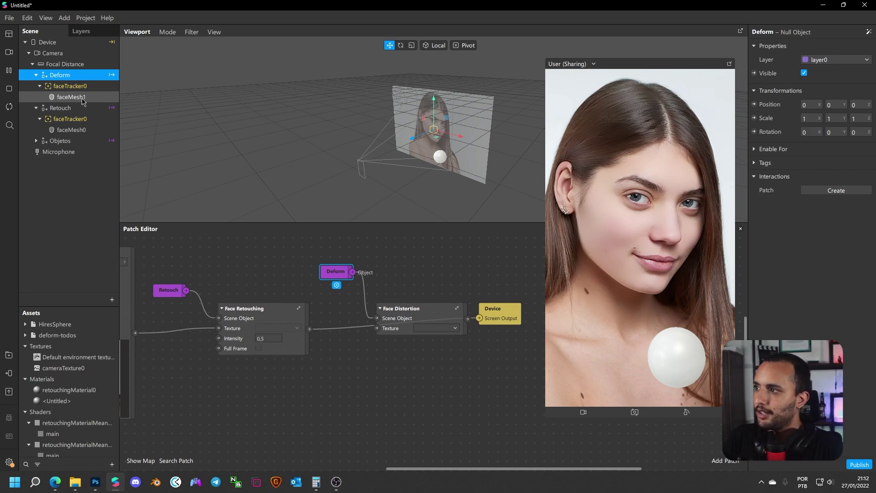
{"action": "left_click", "coordinate": [71, 97]}
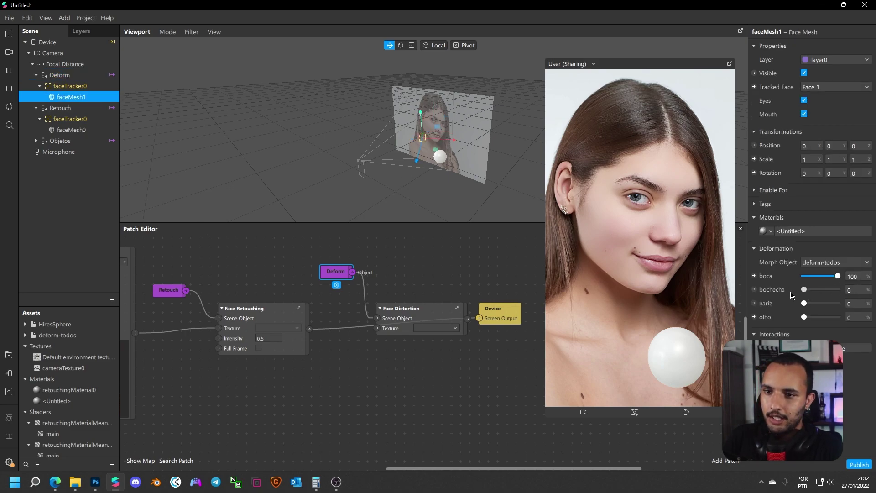
{"action": "left_click_drag", "start_coordinate": [838, 276], "coordinate": [788, 277]}
- Move Face Distortion closer to Face Retouching and connect Face Retouching's texture output to Face Distortion's Texture input
{"action": "left_click_drag", "start_coordinate": [402, 314], "coordinate": [375, 333]}
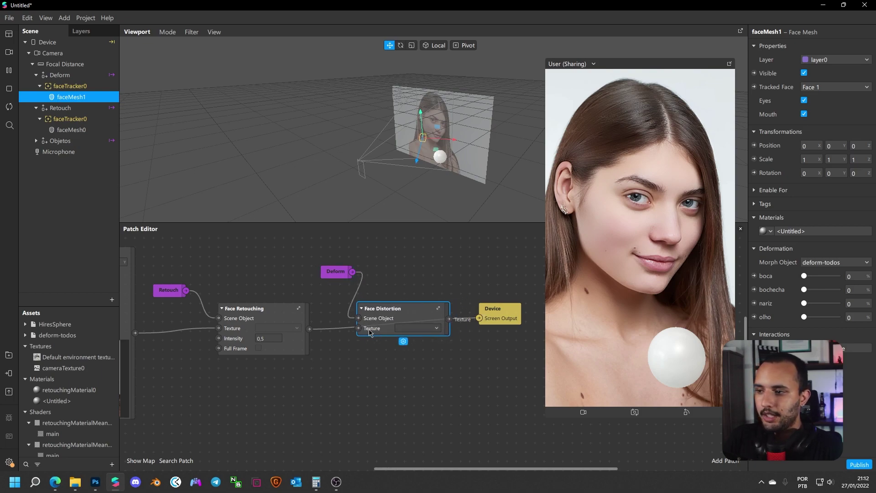
{"action": "left_click_drag", "start_coordinate": [321, 331], "coordinate": [362, 330]}
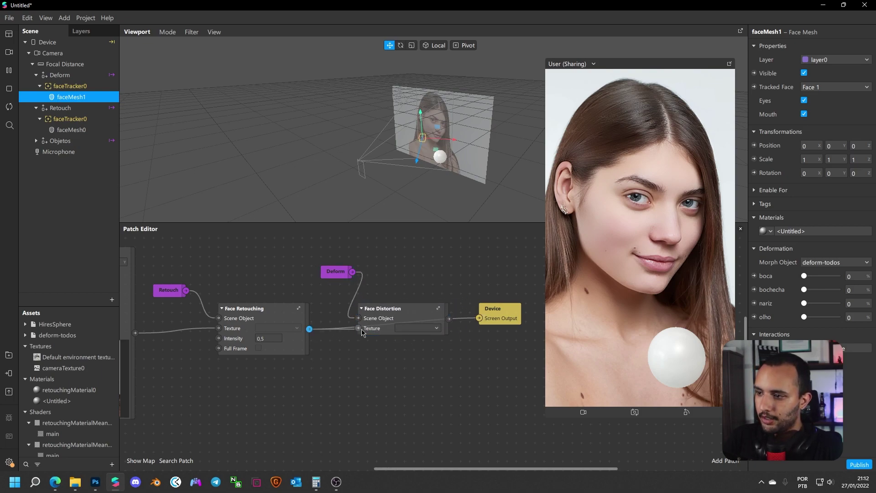
{"action": "left_click_drag", "start_coordinate": [292, 287], "coordinate": [375, 271]}
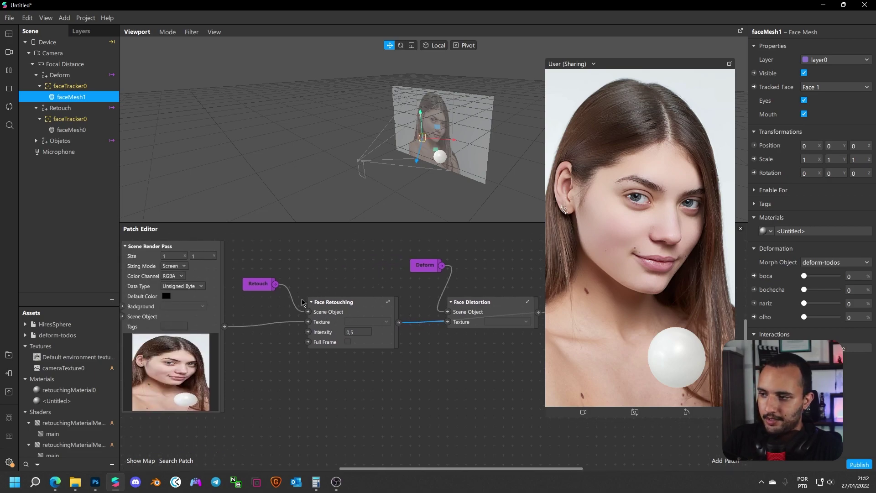
{"action": "left_click_drag", "start_coordinate": [245, 314], "coordinate": [345, 306]}
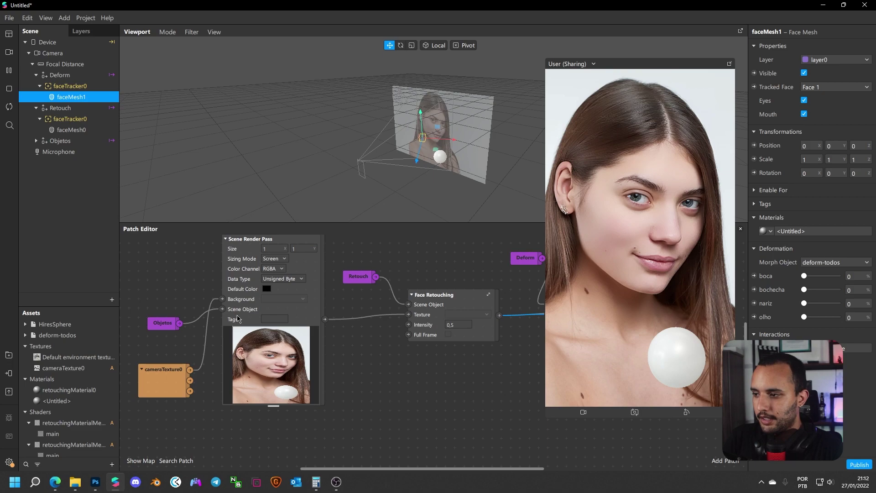
{"action": "left_click_drag", "start_coordinate": [388, 379], "coordinate": [223, 369]}
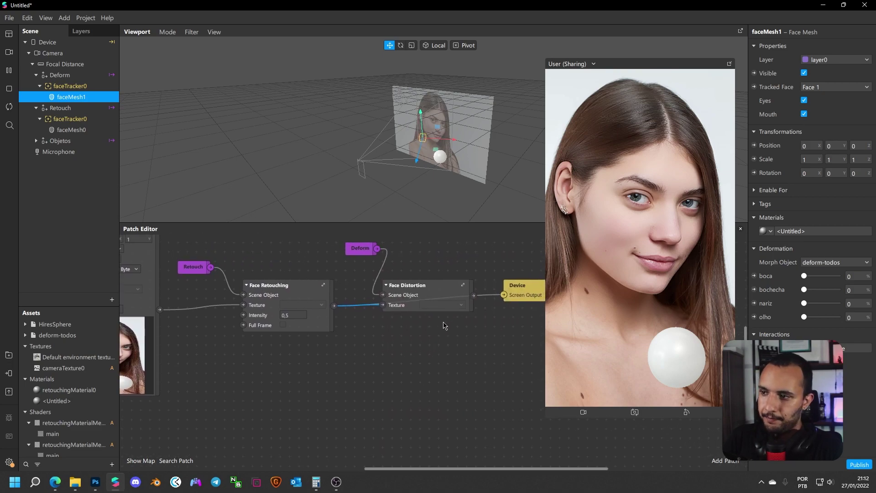
- Connect Face Distortion's output to the Device's Screen Output and set faceMesh1's boca deformation to 76%
{"action": "left_click_drag", "start_coordinate": [475, 298], "coordinate": [524, 291]}
{"action": "left_click_drag", "start_coordinate": [804, 277], "coordinate": [831, 280]}
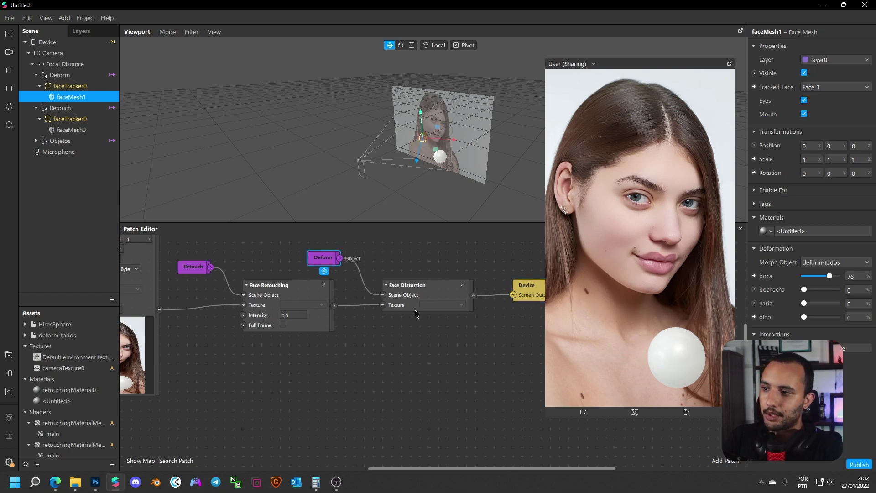
- Move HiresSphere from the Objetos group over the mouth, to about X 0,034 and Y -0,06
{"action": "left_click", "coordinate": [36, 142]}
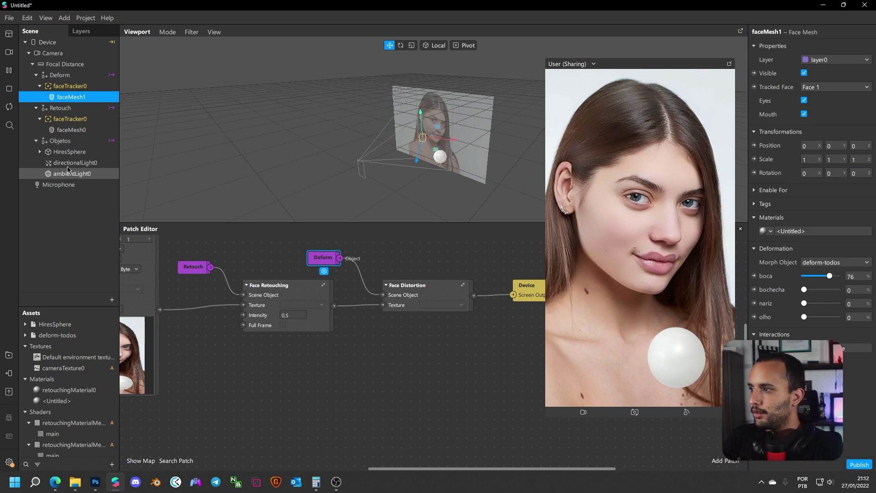
{"action": "left_click", "coordinate": [69, 151]}
{"action": "left_click_drag", "start_coordinate": [441, 141], "coordinate": [441, 124]}
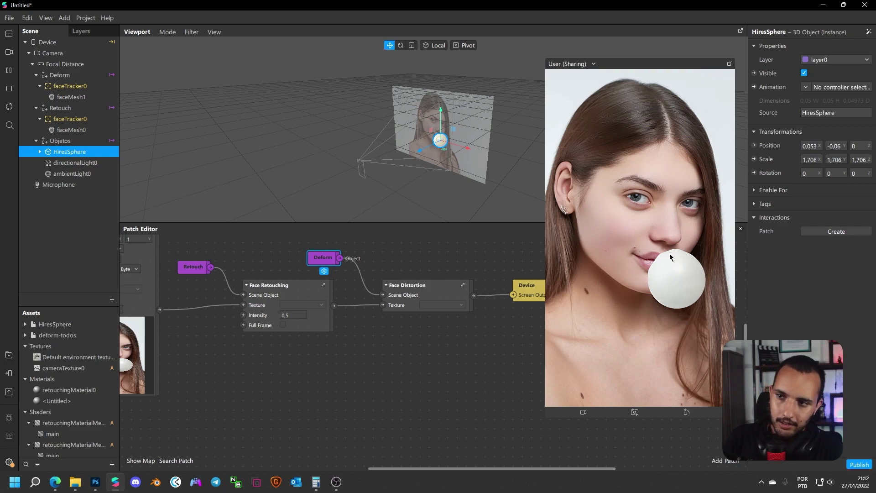
{"action": "left_click_drag", "start_coordinate": [463, 149], "coordinate": [460, 151]}
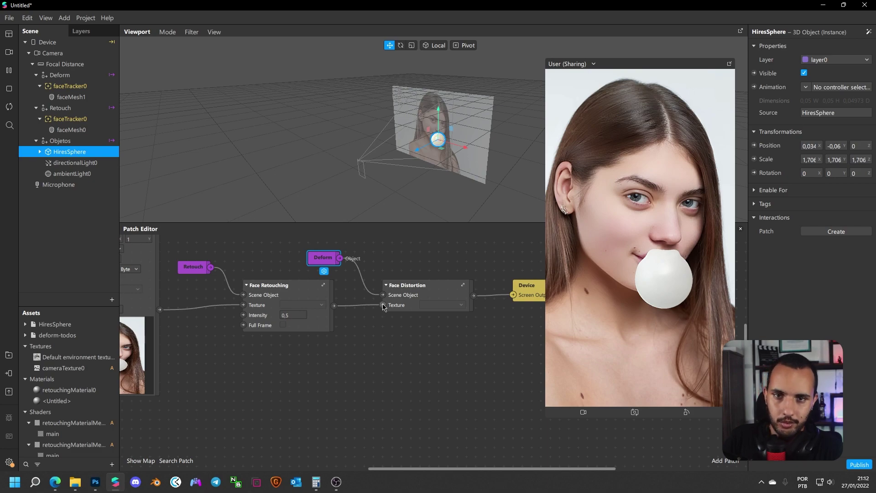
- Test how the distortion affects HiresSphere by raising it to about Y -0,02 and returning it to about Y -0,06
{"action": "left_click", "coordinate": [335, 306]}
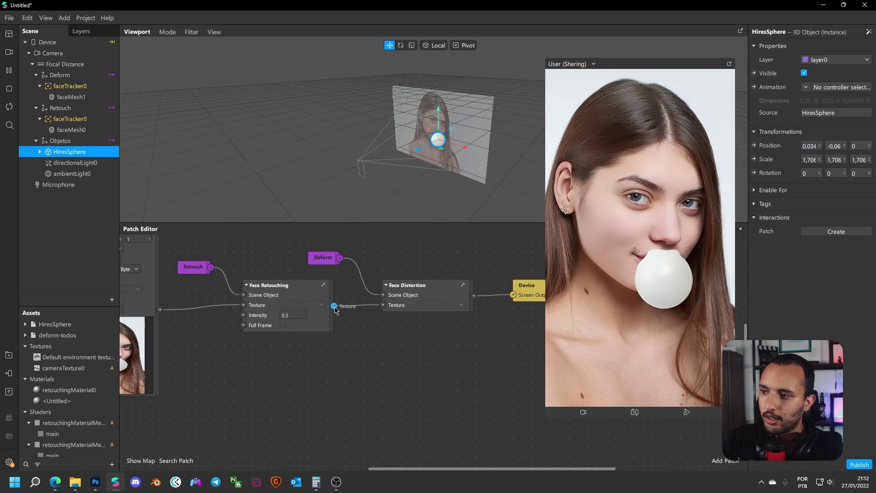
{"action": "scroll", "coordinate": [336, 310], "scroll_direction": "up", "scroll_amount": 3}
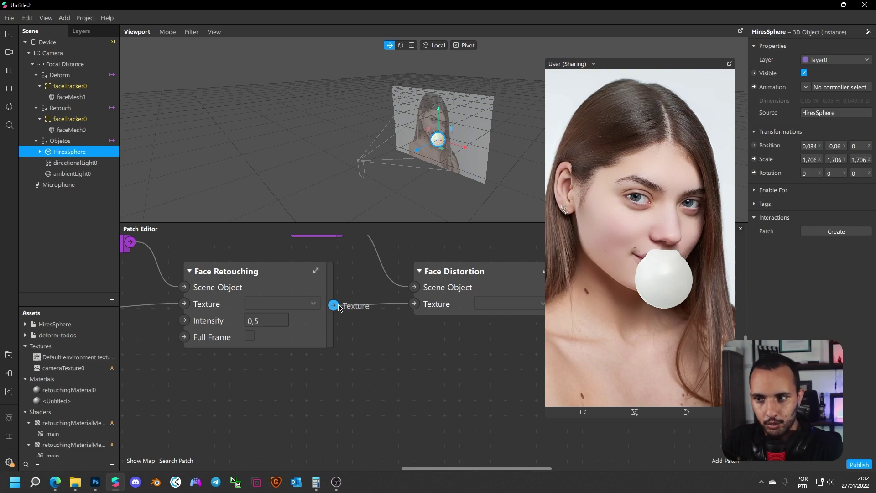
{"action": "left_click_drag", "start_coordinate": [440, 123], "coordinate": [438, 116]}
{"action": "scroll", "coordinate": [428, 147], "scroll_direction": "up", "scroll_amount": 5}
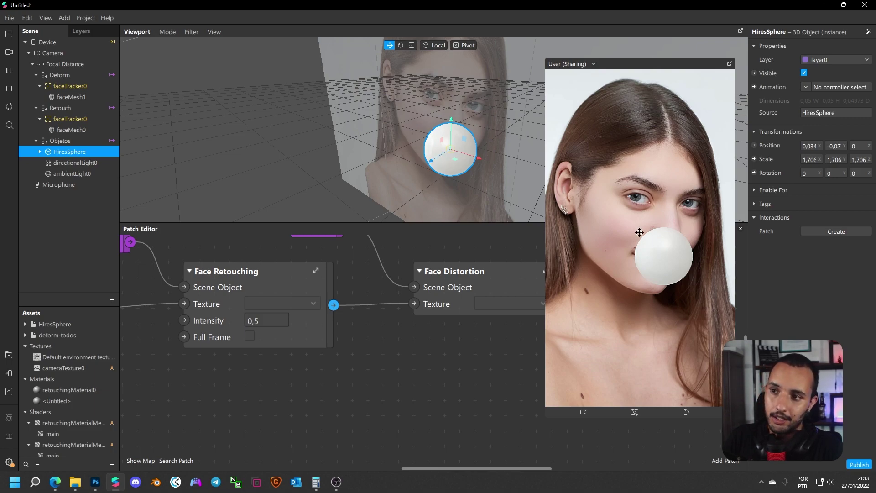
{"action": "scroll", "coordinate": [494, 250], "scroll_direction": "down", "scroll_amount": 3}
{"action": "middle_click_drag", "start_coordinate": [487, 255], "coordinate": [292, 278]}
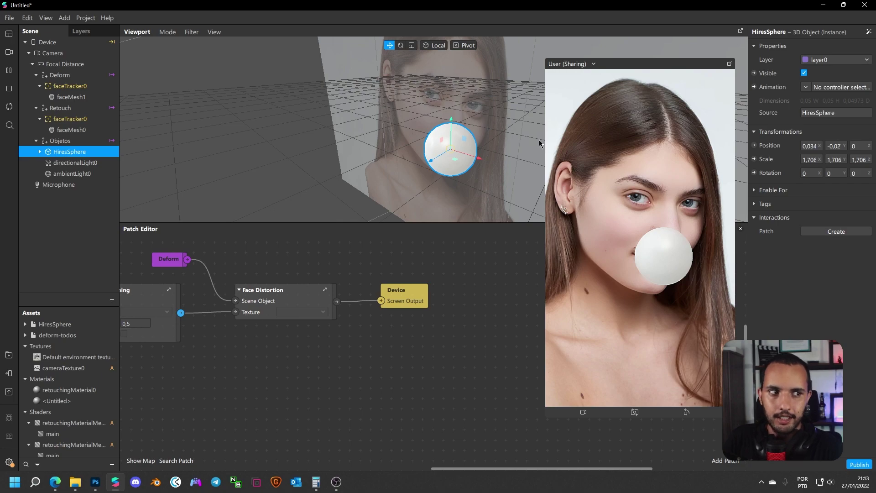
{"action": "left_click_drag", "start_coordinate": [451, 133], "coordinate": [451, 151]}
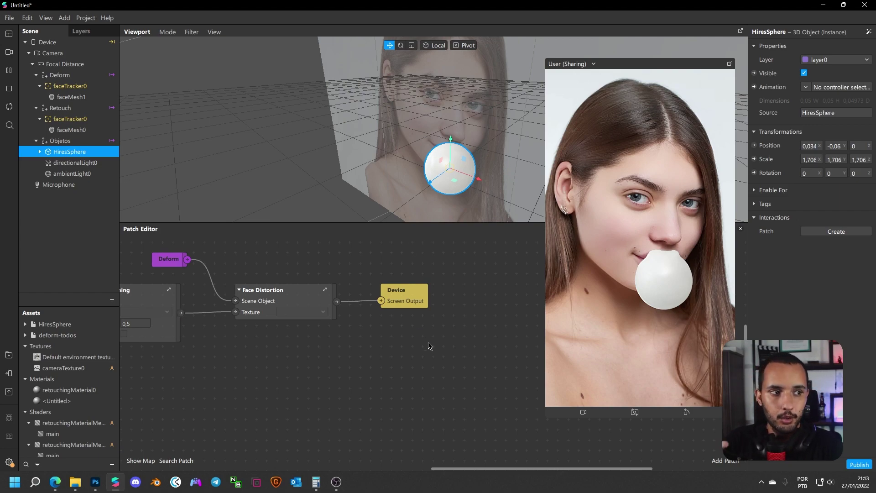
- Move the cameraTexture0 patch above the Objetos patch, beside the Scene Render Pass
{"action": "scroll", "coordinate": [391, 327], "scroll_direction": "down", "scroll_amount": 5}
{"action": "middle_click_drag", "start_coordinate": [352, 348], "coordinate": [454, 348]}
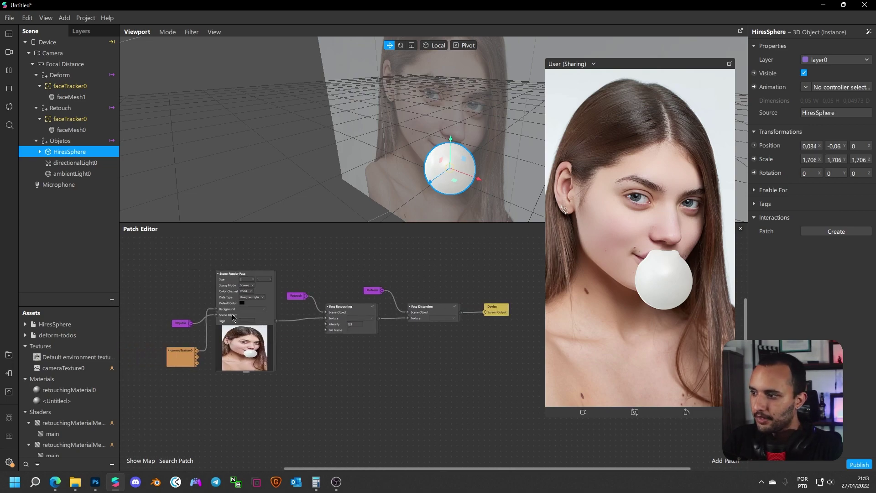
{"action": "left_click_drag", "start_coordinate": [196, 350], "coordinate": [165, 304]}
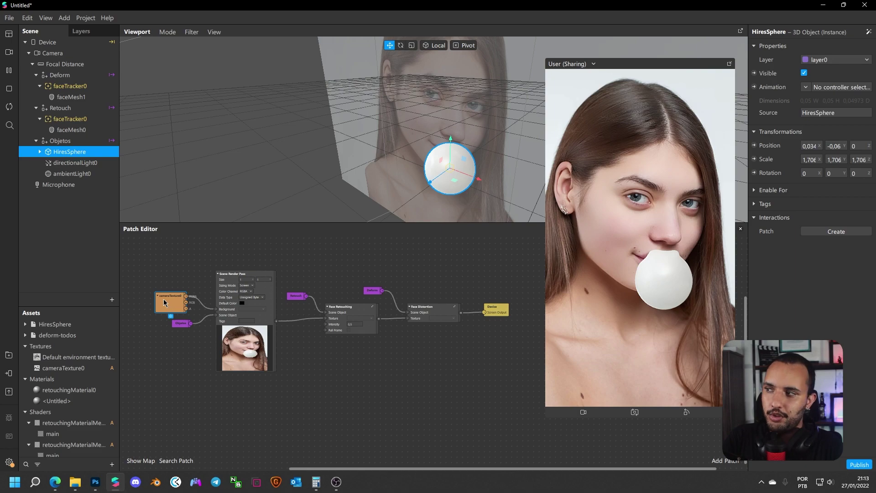
- Collapse the Objetos group in the scene and add a null object named maquiagem
{"action": "key", "text": "Left"}
{"action": "key", "text": "Left"}
{"action": "left_click", "coordinate": [61, 199]}
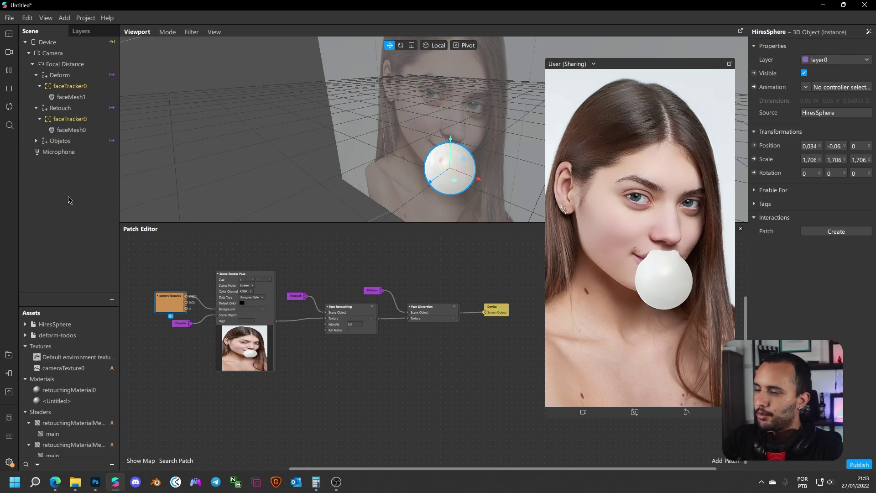
{"action": "right_click", "coordinate": [70, 198]}
{"action": "mouse_move", "coordinate": [120, 207]}
{"action": "left_click", "coordinate": [179, 265]}
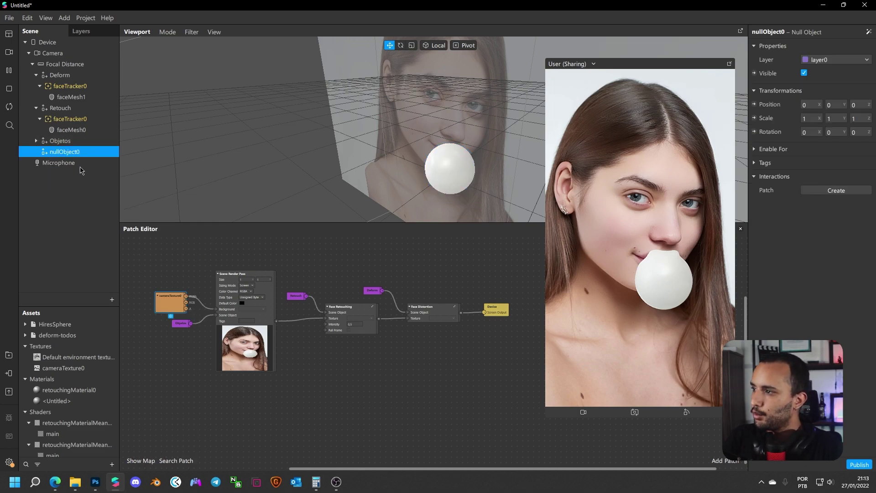
{"action": "double_click", "coordinate": [64, 156]}
{"action": "type", "text": "maquiagem"}
{"action": "key", "text": "Return"}
- Connect a maquiagem patch to the Scene Render Pass's Scene Object input in place of Objetos, moving the Objetos patch well below it
{"action": "left_click_drag", "start_coordinate": [66, 155], "coordinate": [227, 306]}
{"action": "scroll", "coordinate": [187, 336], "scroll_direction": "up", "scroll_amount": 3}
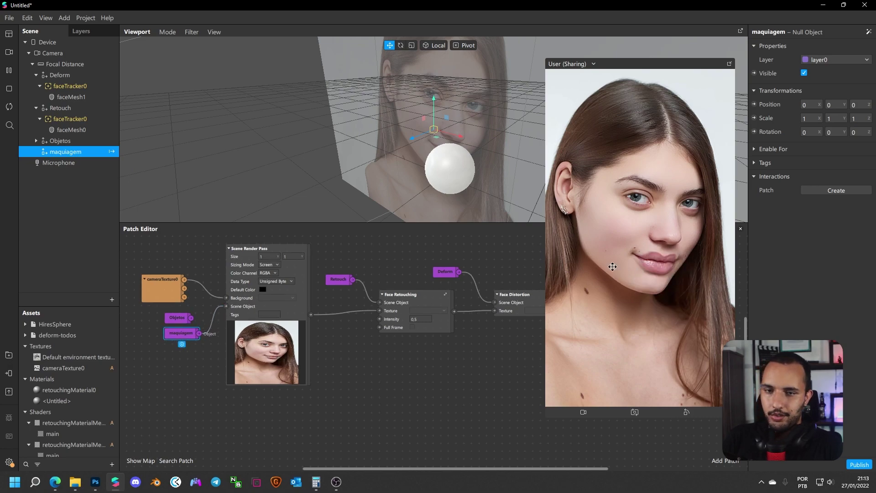
{"action": "left_click_drag", "start_coordinate": [177, 337], "coordinate": [177, 388]}
{"action": "left_click_drag", "start_coordinate": [175, 336], "coordinate": [178, 324]}
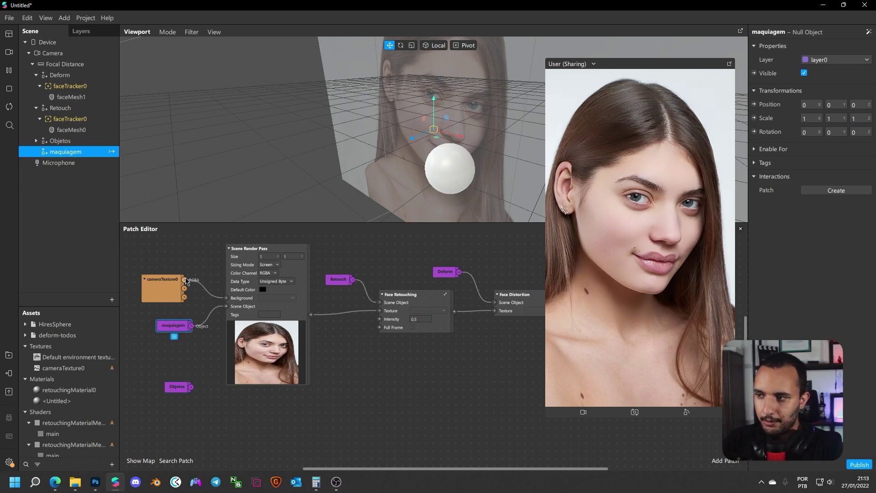
- Try feeding cameraTexture0's RGBA directly into Face Retouching's Texture, and align cameraTexture0 above maquiagem beside the Scene Render Pass
{"action": "left_click_drag", "start_coordinate": [184, 280], "coordinate": [381, 311]}
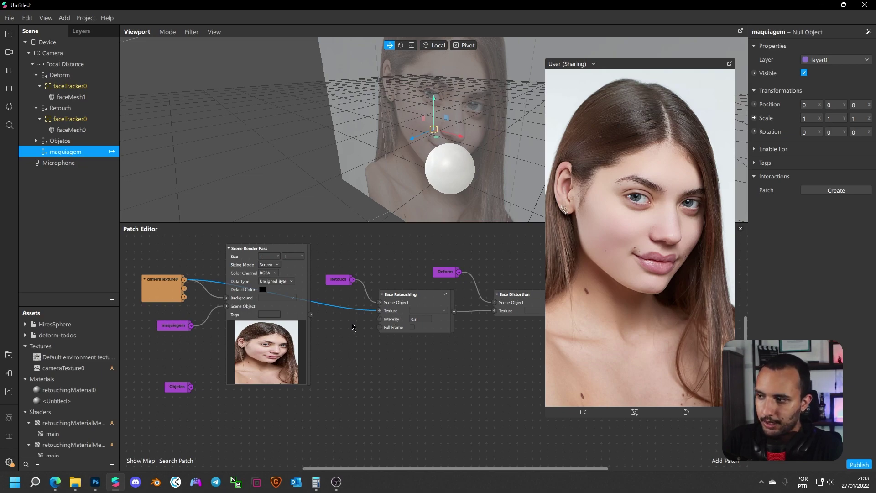
{"action": "left_click_drag", "start_coordinate": [178, 327], "coordinate": [177, 335]}
{"action": "left_click_drag", "start_coordinate": [167, 292], "coordinate": [174, 306]}
{"action": "scroll", "coordinate": [385, 354], "scroll_direction": "down", "scroll_amount": 2}
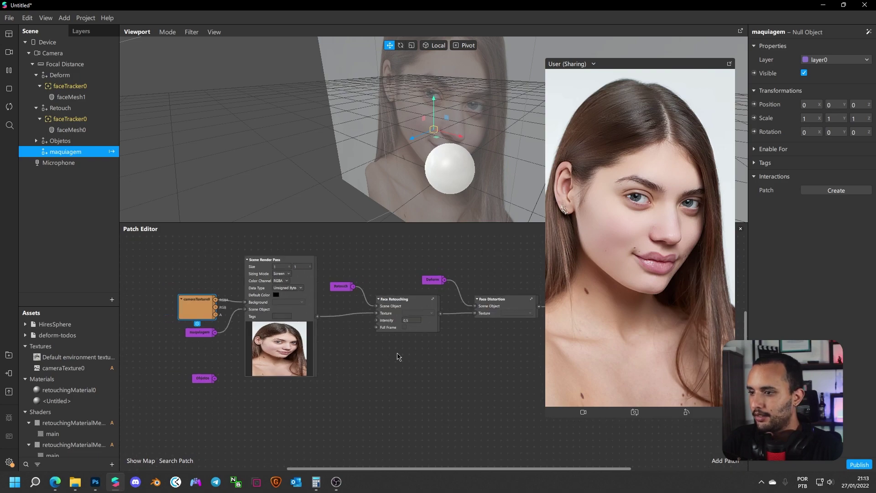
- Move the Objetos patch below Face Distortion and shift the Device patch farther away to open space between them
{"action": "scroll", "coordinate": [348, 354], "scroll_direction": "right", "scroll_amount": 3}
{"action": "left_click_drag", "start_coordinate": [154, 381], "coordinate": [432, 373]}
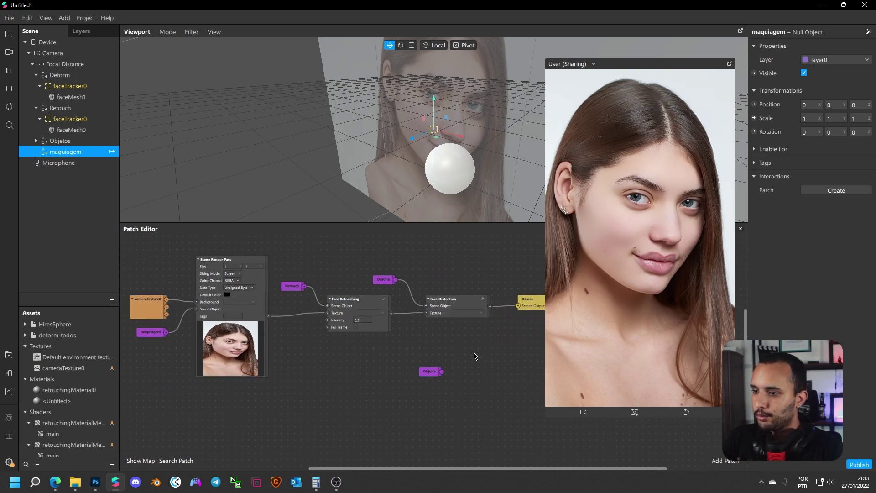
{"action": "left_click", "coordinate": [475, 354]}
{"action": "scroll", "coordinate": [438, 349], "scroll_direction": "right", "scroll_amount": 5}
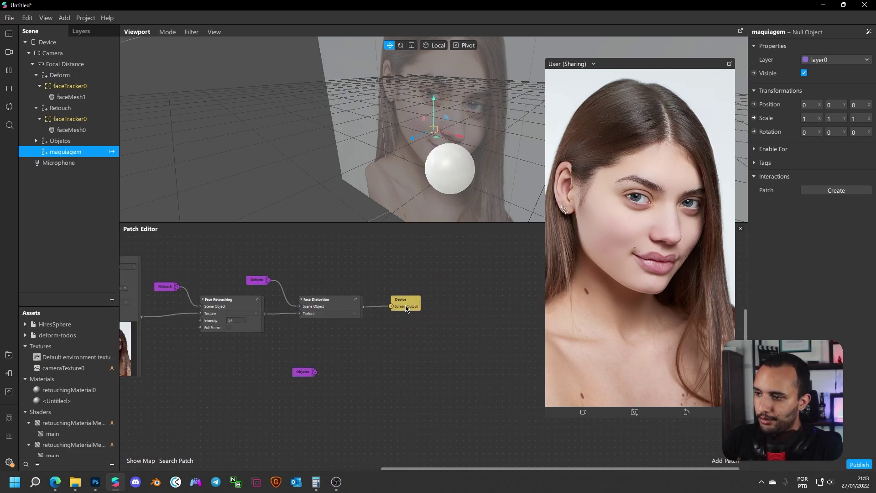
{"action": "left_click_drag", "start_coordinate": [406, 309], "coordinate": [530, 304]}
- Add a second Scene Render Pass between Face Distortion and Device and connect Objetos to its Scene Object input
{"action": "double_click", "coordinate": [413, 345]}
{"action": "type", "text": "sc"}
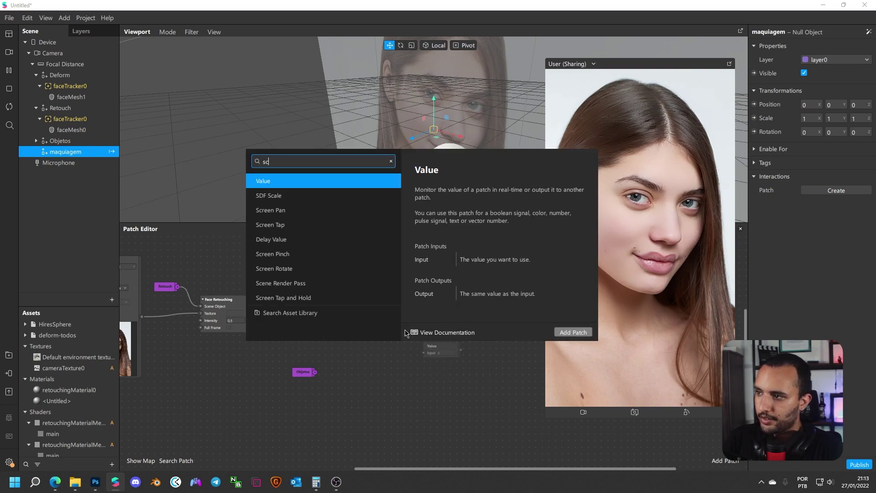
{"action": "type", "text": "e"}
{"action": "double_click", "coordinate": [319, 178]}
{"action": "left_click_drag", "start_coordinate": [435, 375], "coordinate": [404, 309]}
{"action": "left_click_drag", "start_coordinate": [315, 373], "coordinate": [391, 329]}
{"action": "left_click_drag", "start_coordinate": [303, 372], "coordinate": [349, 346]}
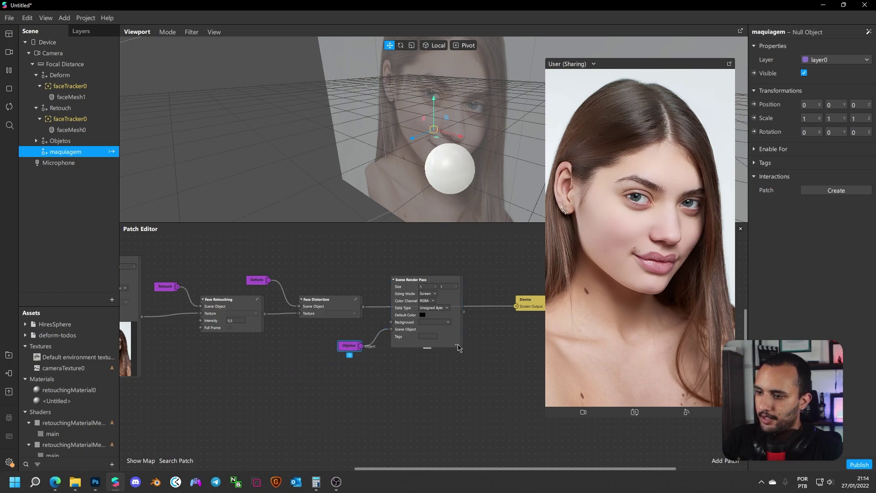
- Show the new Scene Render Pass's preview, then connect Face Distortion to its Background and its output to the Device's Screen Output
{"action": "left_click", "coordinate": [457, 346]}
{"action": "left_click_drag", "start_coordinate": [364, 306], "coordinate": [412, 331]}
{"action": "left_click_drag", "start_coordinate": [464, 323], "coordinate": [517, 307]}
{"action": "left_click_drag", "start_coordinate": [531, 301], "coordinate": [531, 316]}
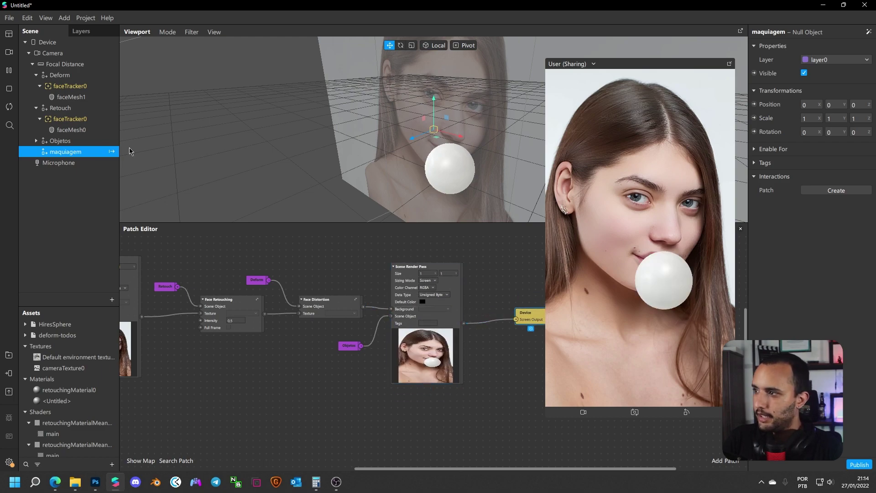
- Expand the Objetos group and lower HiresSphere below the lips to about Y -0,10
{"action": "left_click", "coordinate": [36, 141]}
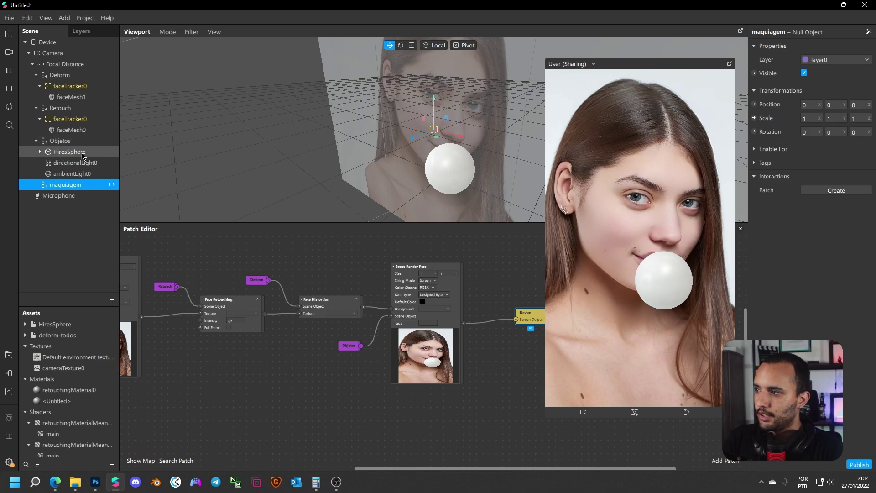
{"action": "left_click", "coordinate": [450, 144]}
{"action": "left_click_drag", "start_coordinate": [452, 146], "coordinate": [464, 189]}
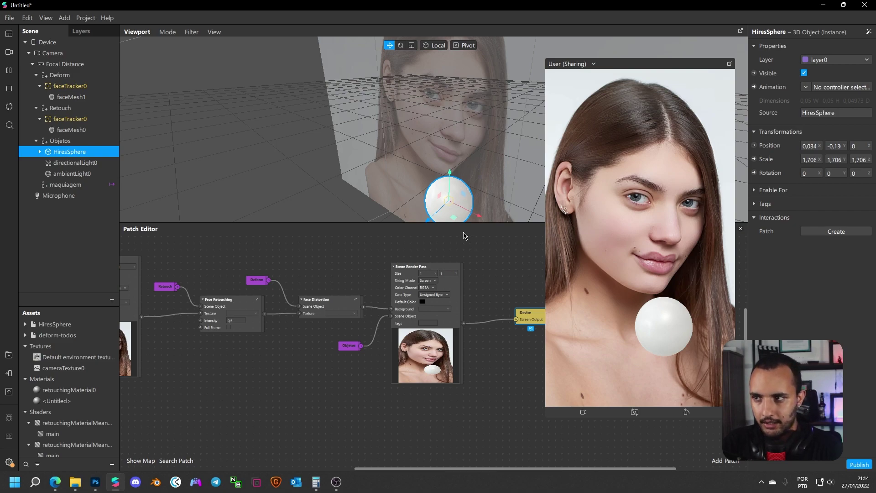
{"action": "left_click_drag", "start_coordinate": [450, 185], "coordinate": [450, 172]}
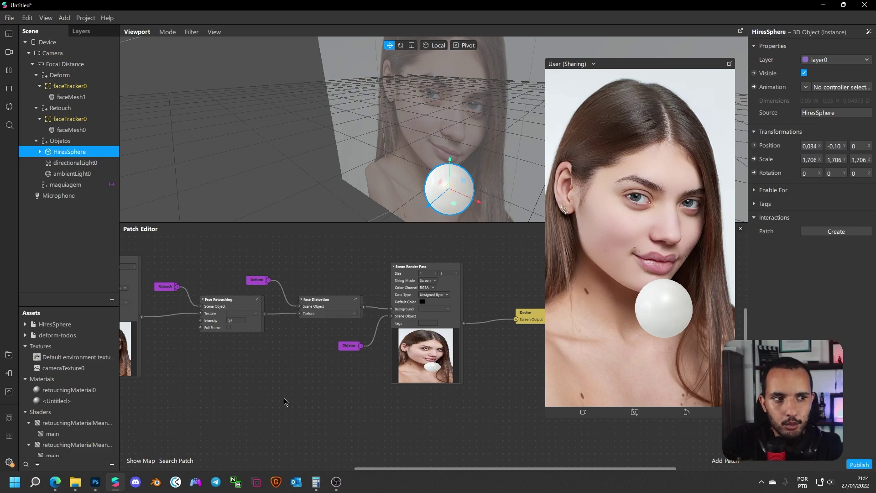
- Review the full patch chain from cameraTexture0 and maquiagem through Face Retouching, Face Distortion and the Objetos render pass to the Device
{"action": "middle_click_drag", "start_coordinate": [235, 372], "coordinate": [416, 373]}
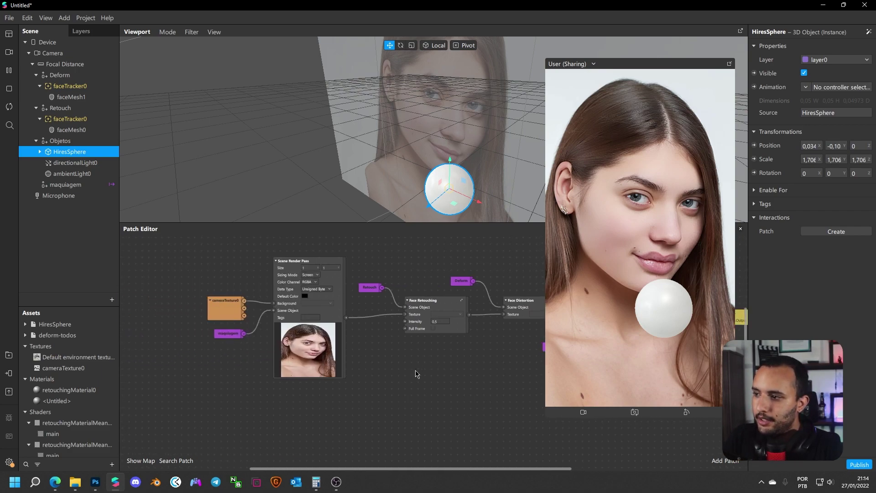
{"action": "middle_click_drag", "start_coordinate": [470, 356], "coordinate": [200, 351]}
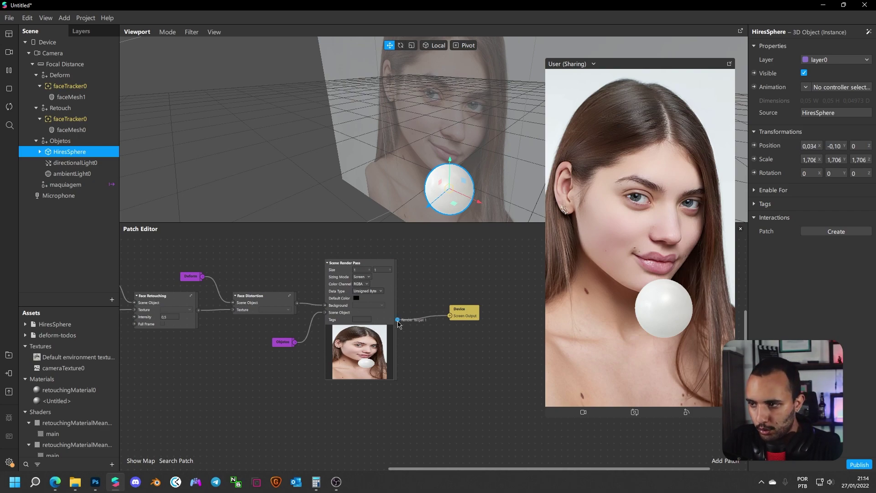
{"action": "scroll", "coordinate": [405, 322], "scroll_direction": "up", "scroll_amount": 4}
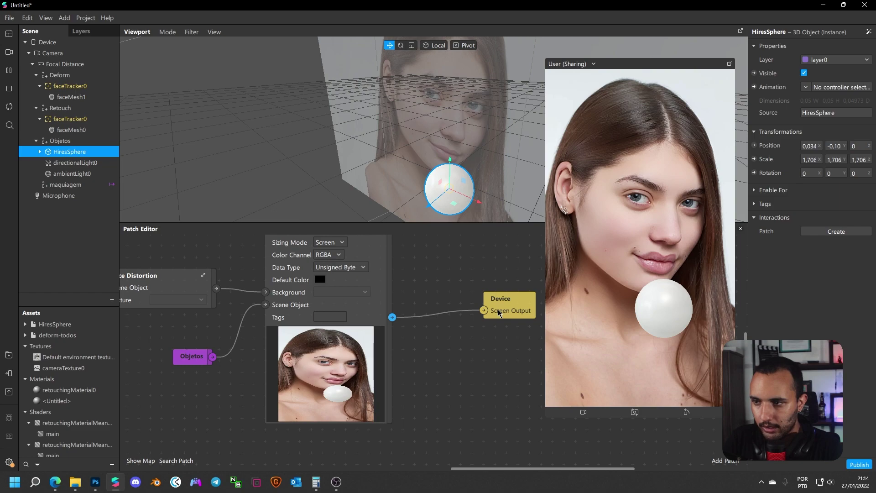
{"action": "scroll", "coordinate": [455, 347], "scroll_direction": "down", "scroll_amount": 2}
{"action": "left_click_drag", "start_coordinate": [424, 355], "coordinate": [513, 356]}
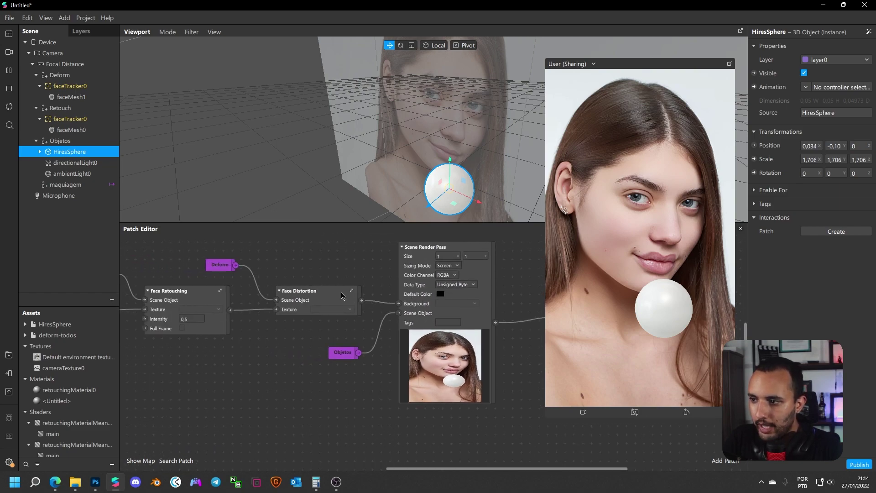
{"action": "left_click_drag", "start_coordinate": [256, 344], "coordinate": [419, 344]}
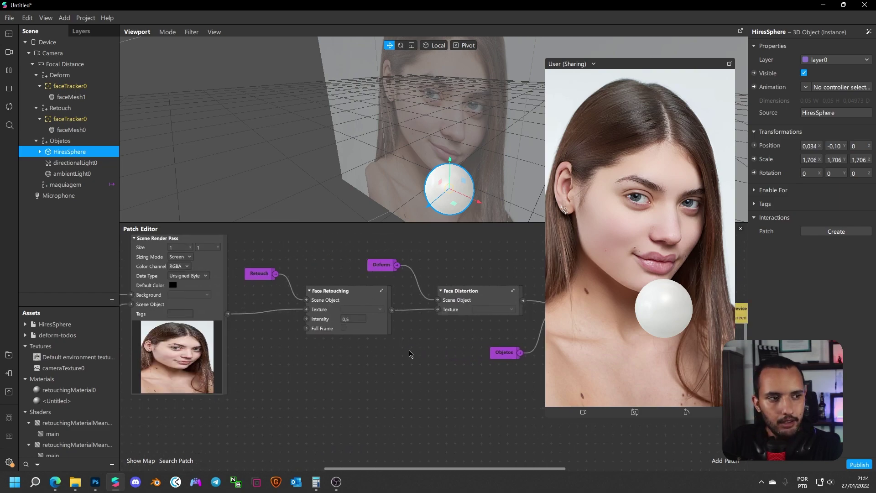
{"action": "scroll", "coordinate": [409, 354], "scroll_direction": "down", "scroll_amount": 2}
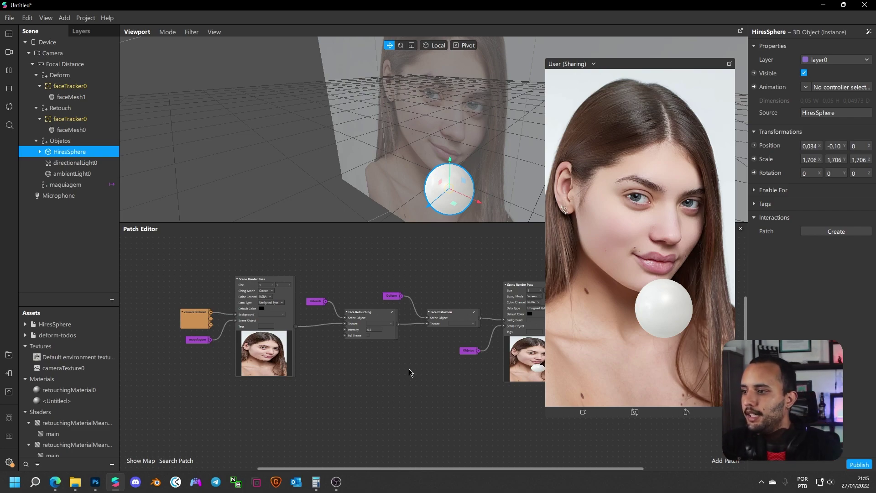
{"action": "scroll", "coordinate": [303, 354], "scroll_direction": "up", "scroll_amount": 3}
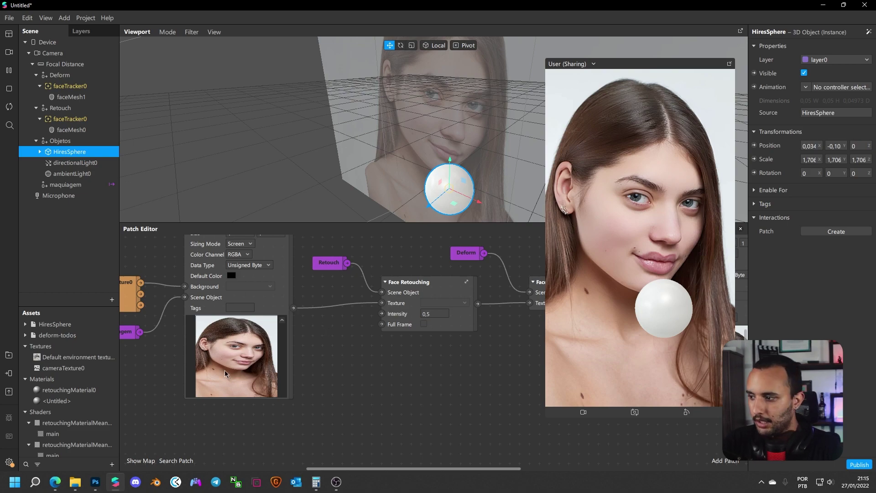
- Import lut-exemplo.png as a Color LUT asset
{"action": "left_click", "coordinate": [111, 465]}
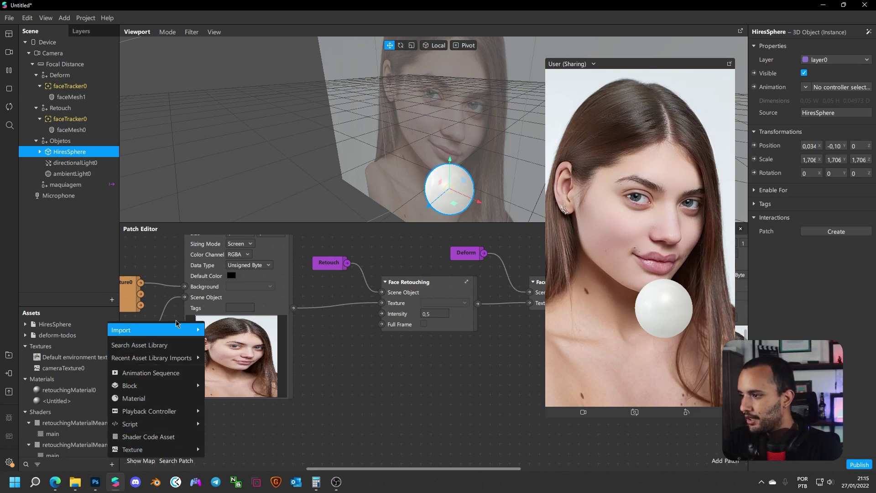
{"action": "mouse_move", "coordinate": [178, 329]}
{"action": "left_click", "coordinate": [260, 357]}
{"action": "double_click", "coordinate": [107, 91]}
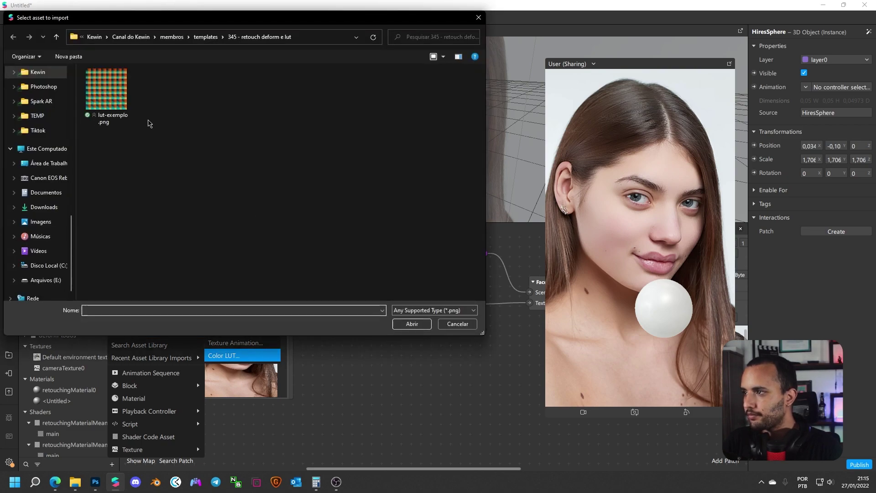
- Add the lut-exemplo Color LUT to the Patch Editor together with its colorLUTShader patch
{"action": "scroll", "coordinate": [82, 417], "scroll_direction": "down", "scroll_amount": 5}
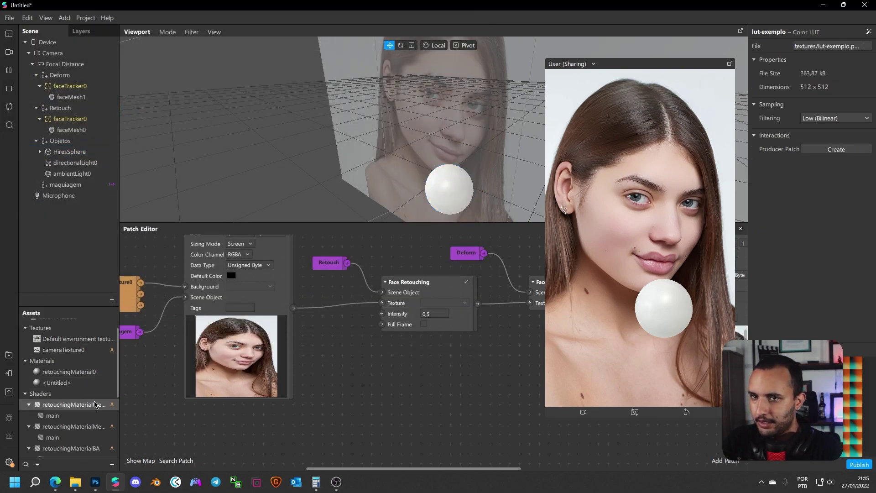
{"action": "left_click", "coordinate": [60, 442]}
{"action": "left_click", "coordinate": [59, 452]}
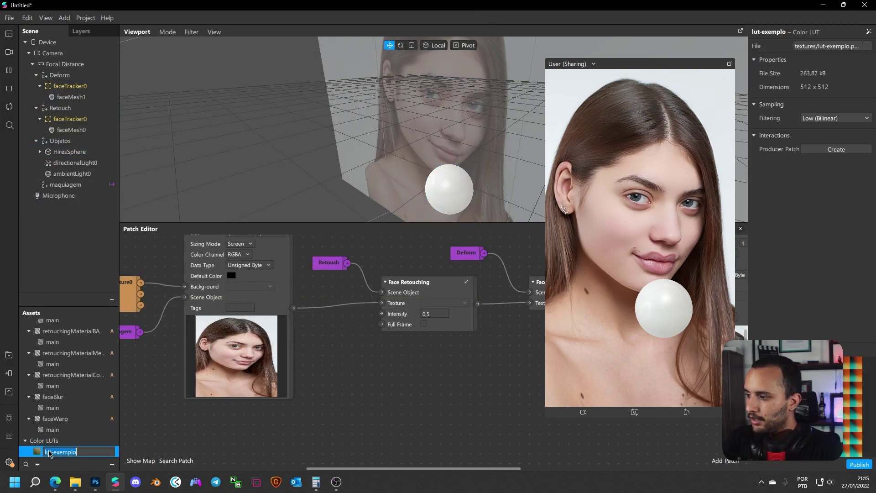
{"action": "left_click_drag", "start_coordinate": [41, 457], "coordinate": [346, 413]}
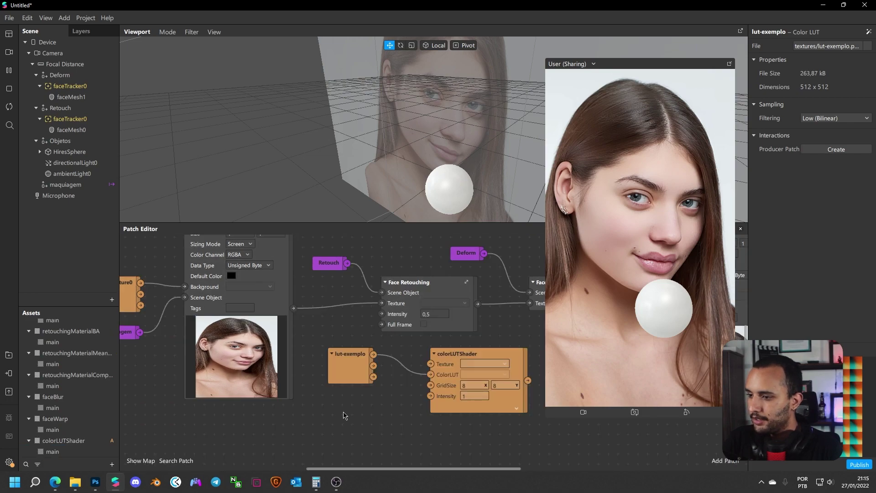
- Move the lut-exemplo and colorLUTShader patches to the start of the graph, below cameraTexture0 and maquiagem
{"action": "scroll", "coordinate": [372, 393], "scroll_direction": "down", "scroll_amount": 3}
{"action": "left_click_drag", "start_coordinate": [363, 382], "coordinate": [366, 409]}
{"action": "left_click_drag", "start_coordinate": [469, 416], "coordinate": [370, 366]}
{"action": "left_click_drag", "start_coordinate": [423, 390], "coordinate": [182, 403]}
{"action": "left_click", "coordinate": [318, 407]}
{"action": "middle_click_drag", "start_coordinate": [274, 409], "coordinate": [455, 389]}
{"action": "left_click_drag", "start_coordinate": [338, 372], "coordinate": [303, 372]}
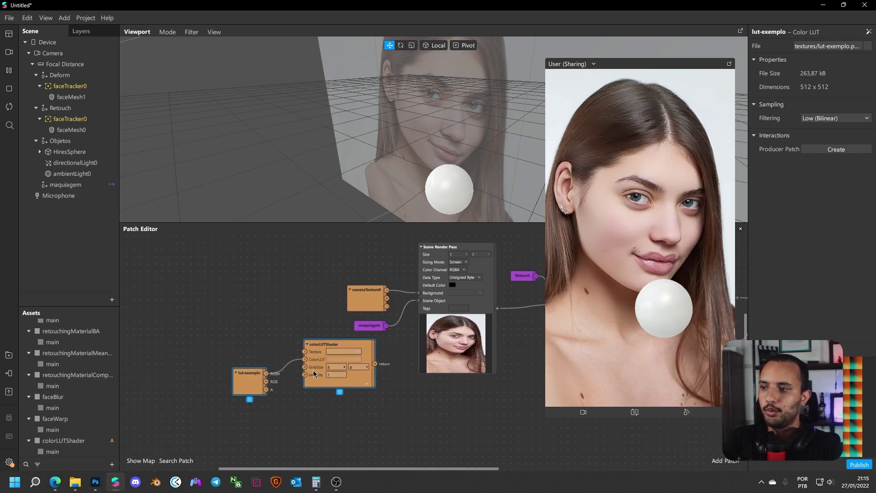
- Connect cameraTexture0's RGBA output to colorLUTShader's Texture input and line these patches up with lut-exemplo before the first Scene Render Pass
{"action": "left_click_drag", "start_coordinate": [370, 299], "coordinate": [305, 355]}
{"action": "left_click_drag", "start_coordinate": [383, 407], "coordinate": [226, 338]}
{"action": "left_click_drag", "start_coordinate": [328, 378], "coordinate": [372, 306]}
- Try connecting colorLUTShader's output directly to the first Scene Render Pass's Background input
{"action": "left_click_drag", "start_coordinate": [375, 281], "coordinate": [418, 293]}
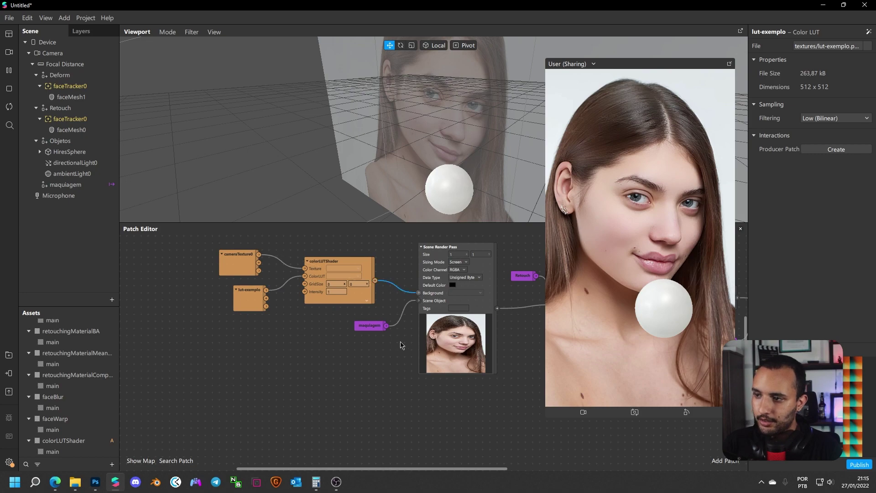
{"action": "mouse_move", "coordinate": [398, 288]}
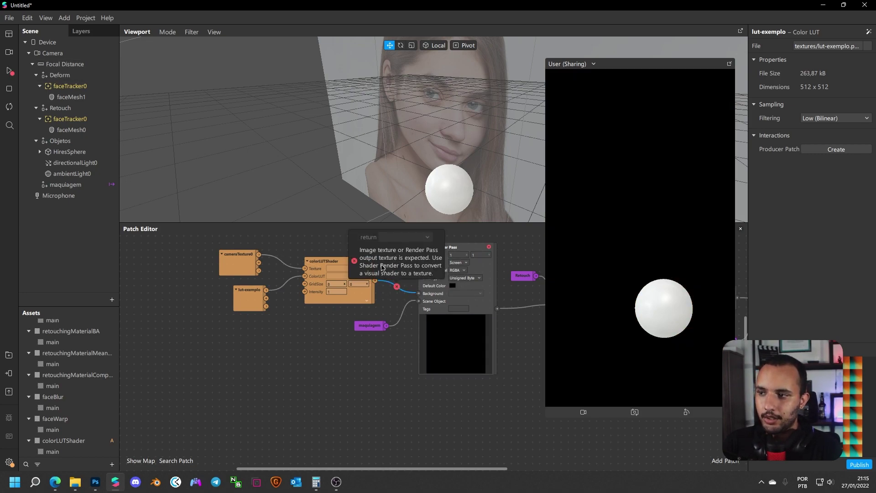
{"action": "left_click_drag", "start_coordinate": [416, 293], "coordinate": [398, 292]}
- Move cameraTexture0, lut-exemplo and colorLUTShader together farther from the first Scene Render Pass to leave room between them
{"action": "left_click", "coordinate": [321, 282]}
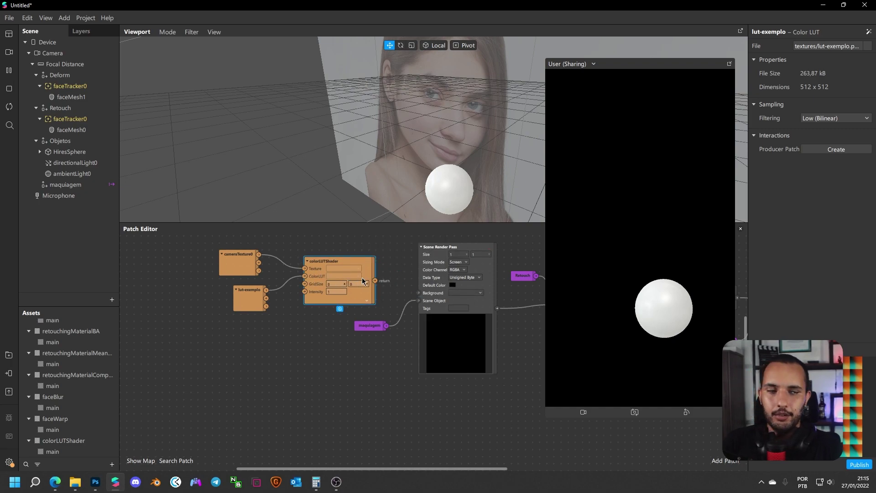
{"action": "left_click_drag", "start_coordinate": [365, 242], "coordinate": [215, 319]}
{"action": "left_click_drag", "start_coordinate": [319, 274], "coordinate": [235, 267]}
{"action": "left_click", "coordinate": [351, 295]}
{"action": "scroll", "coordinate": [351, 296], "scroll_direction": "up", "scroll_amount": 3}
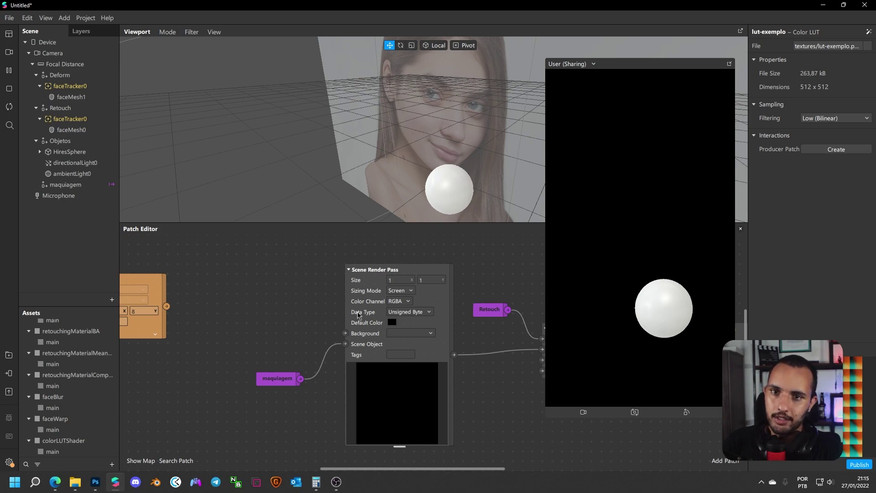
{"action": "left_click_drag", "start_coordinate": [207, 314], "coordinate": [374, 310]}
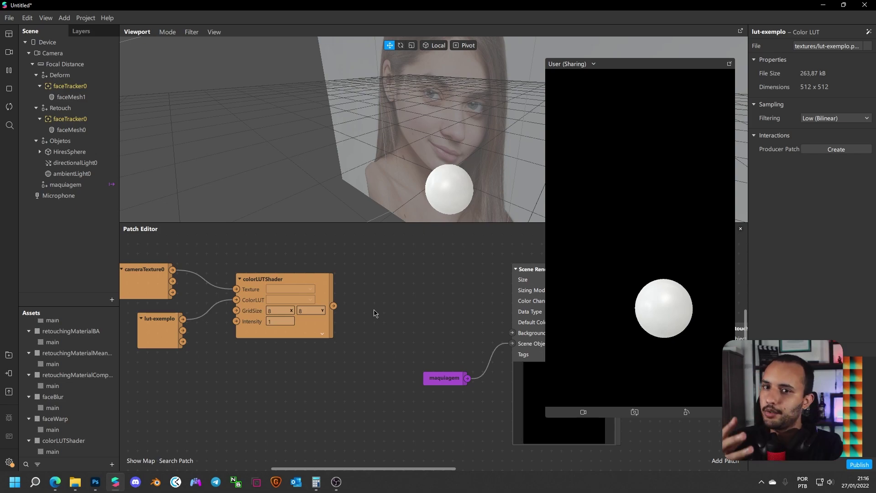
{"action": "scroll", "coordinate": [441, 309], "scroll_direction": "right", "scroll_amount": 3}
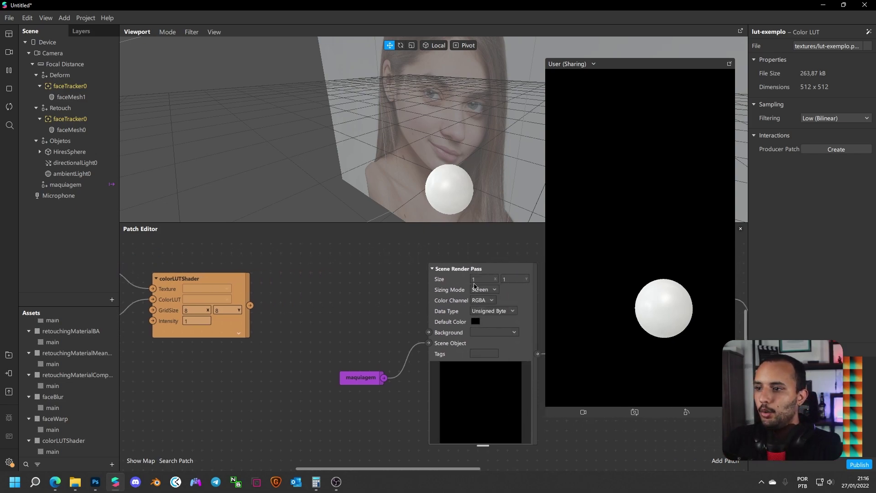
- Add a Shader Render Pass fed by colorLUTShader's output and place it between colorLUTShader and the first Scene Render Pass
{"action": "left_click", "coordinate": [444, 279]}
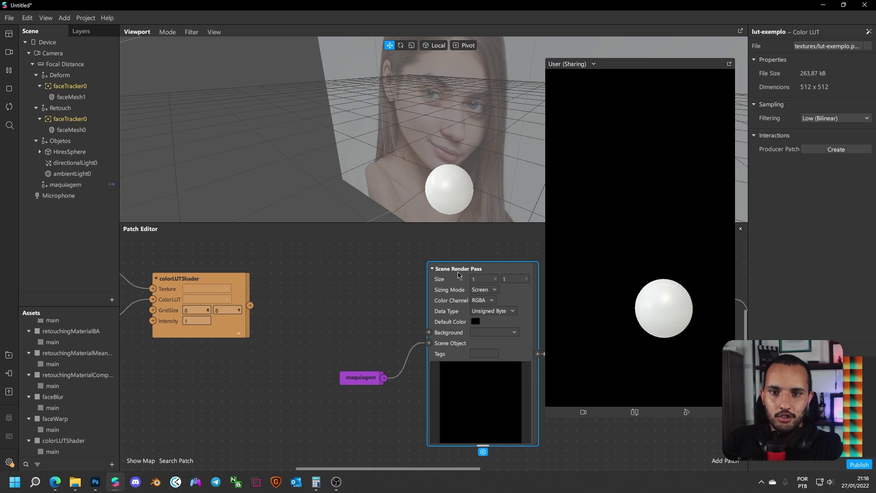
{"action": "left_click", "coordinate": [541, 360]}
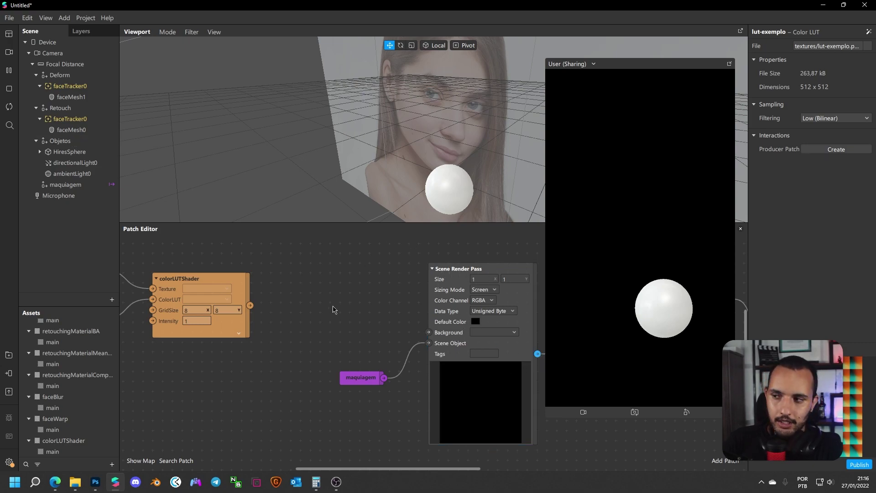
{"action": "left_click_drag", "start_coordinate": [271, 315], "coordinate": [371, 295]}
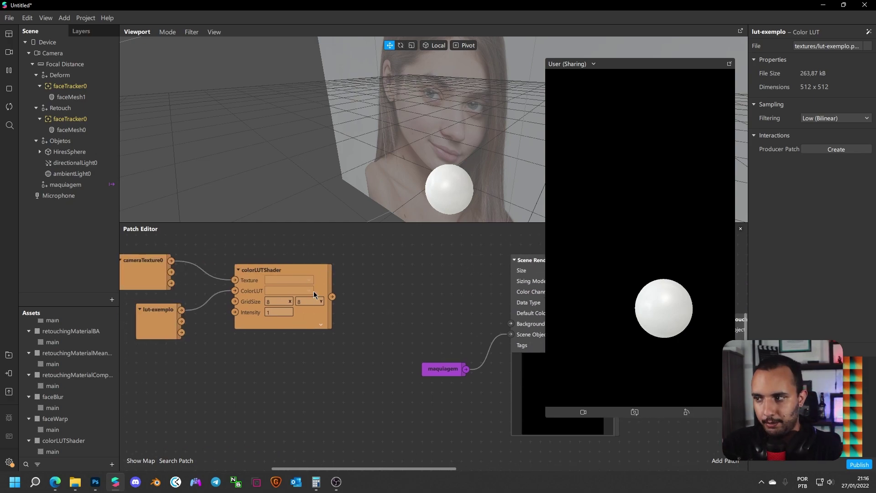
{"action": "left_click_drag", "start_coordinate": [332, 296], "coordinate": [375, 301]}
{"action": "type", "text": "shader"}
{"action": "key", "text": "Down"}
{"action": "key", "text": "Return"}
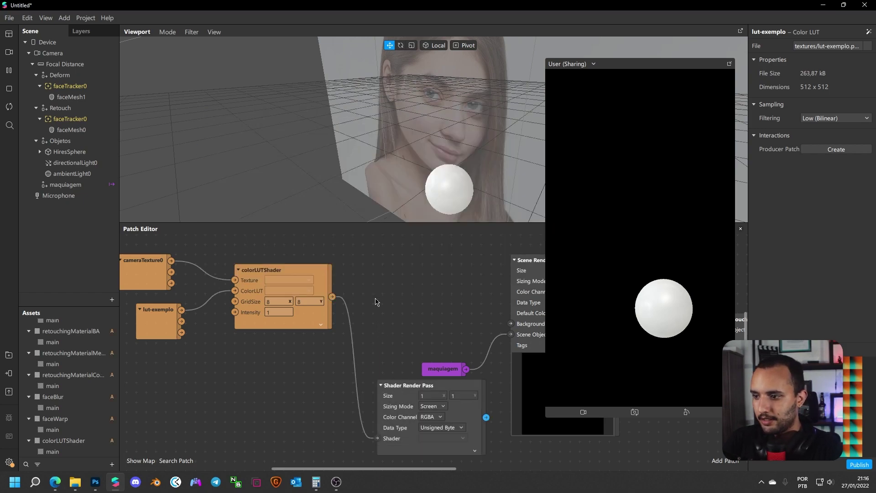
{"action": "left_click_drag", "start_coordinate": [397, 418], "coordinate": [383, 283]}
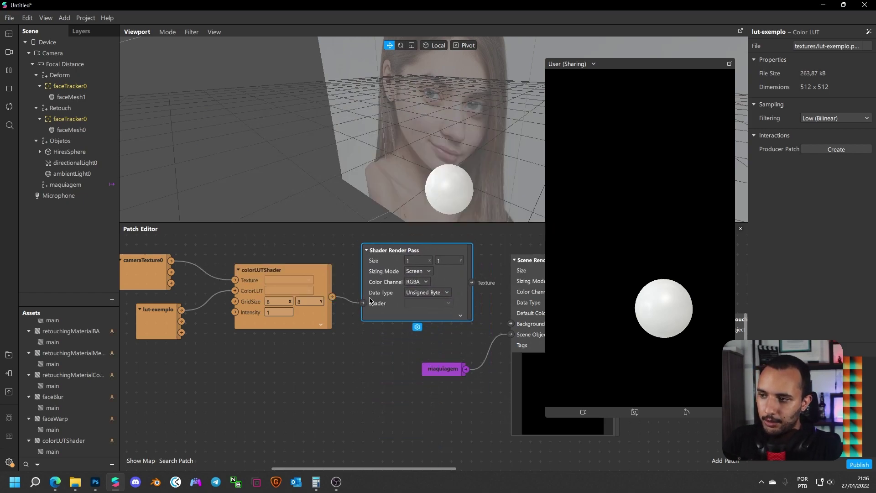
- Connect the Shader Render Pass's Texture output to the Background input of the first Scene Render Pass
{"action": "middle_click_drag", "start_coordinate": [463, 340], "coordinate": [381, 328]}
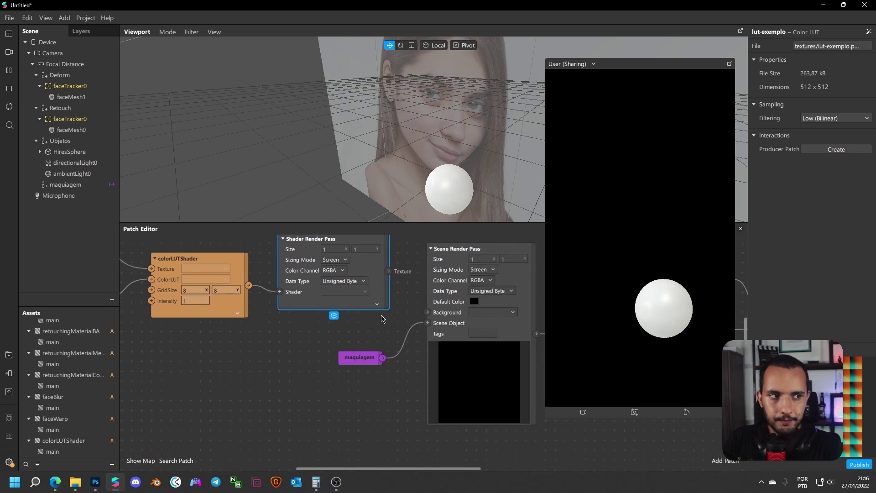
{"action": "left_click", "coordinate": [361, 314]}
{"action": "middle_click_drag", "start_coordinate": [290, 353], "coordinate": [350, 406]}
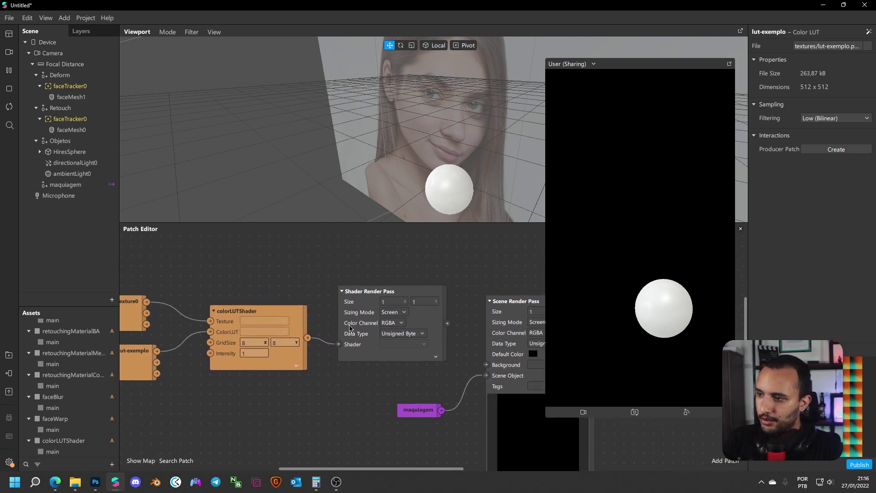
{"action": "left_click_drag", "start_coordinate": [447, 323], "coordinate": [486, 365]}
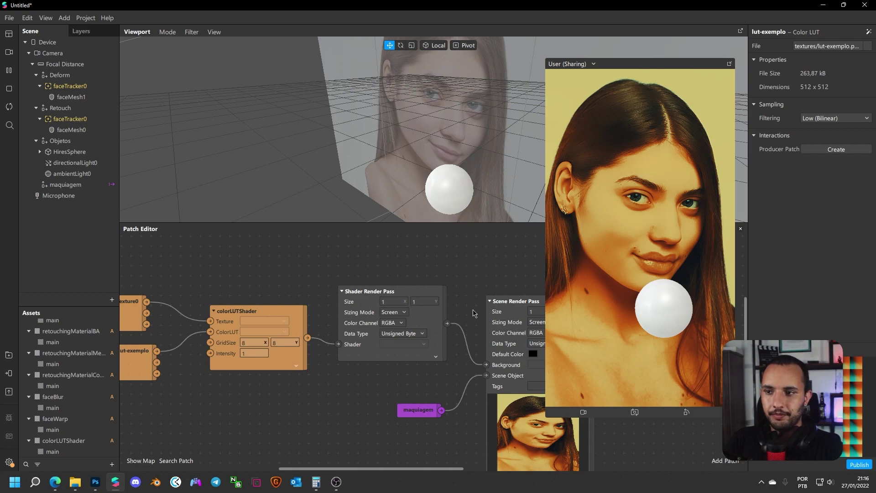
{"action": "scroll", "coordinate": [474, 314], "scroll_direction": "down", "scroll_amount": 2}
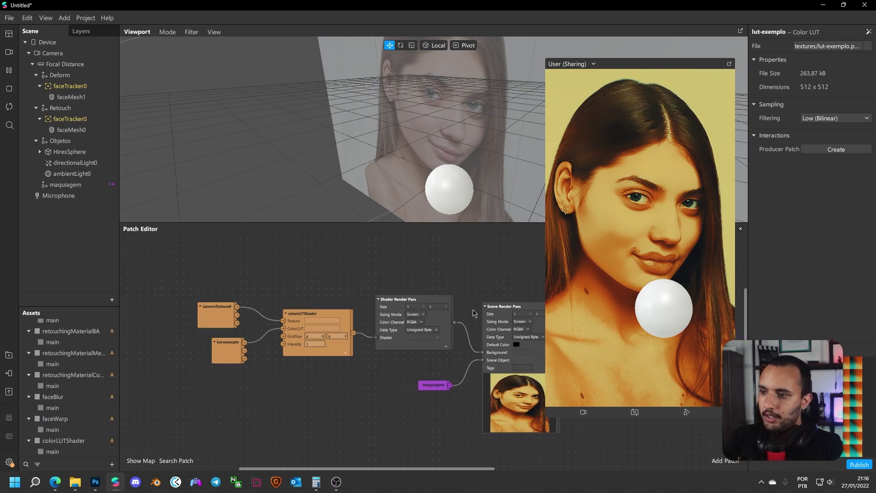
{"action": "scroll", "coordinate": [399, 269], "scroll_direction": "right", "scroll_amount": 5}
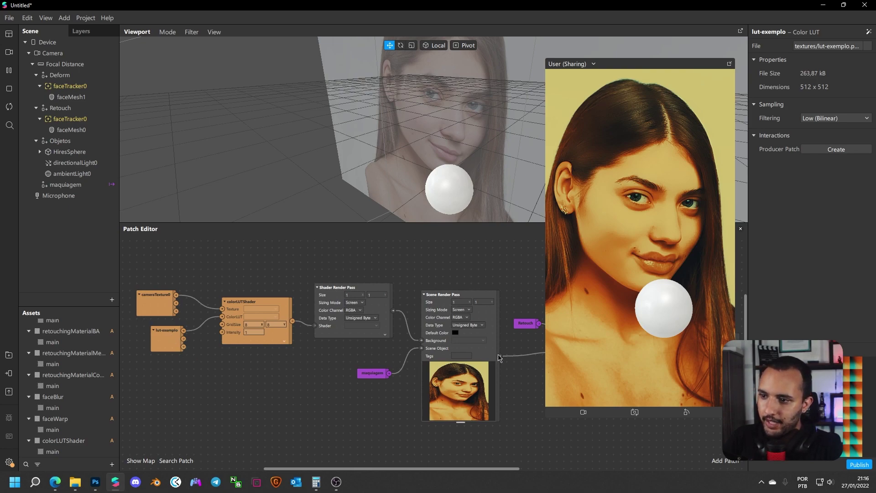
{"action": "scroll", "coordinate": [513, 350], "scroll_direction": "right", "scroll_amount": 10}
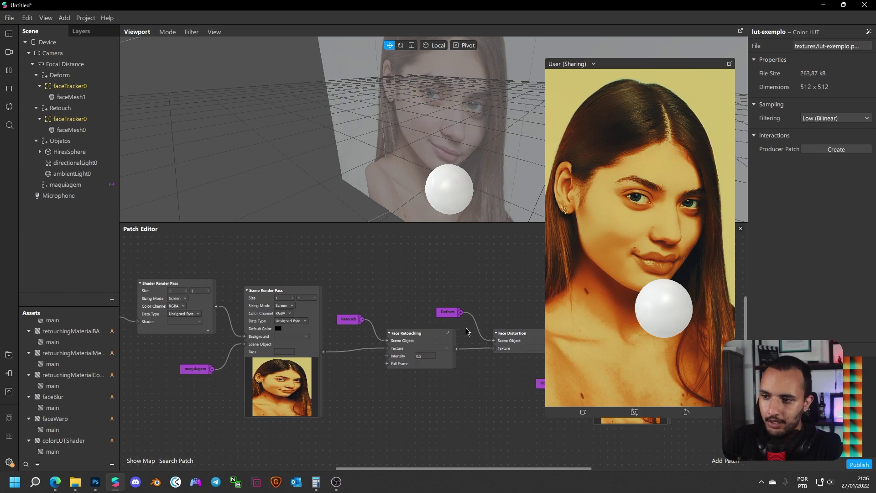
{"action": "left_click", "coordinate": [65, 185]}
{"action": "right_click", "coordinate": [67, 187]}
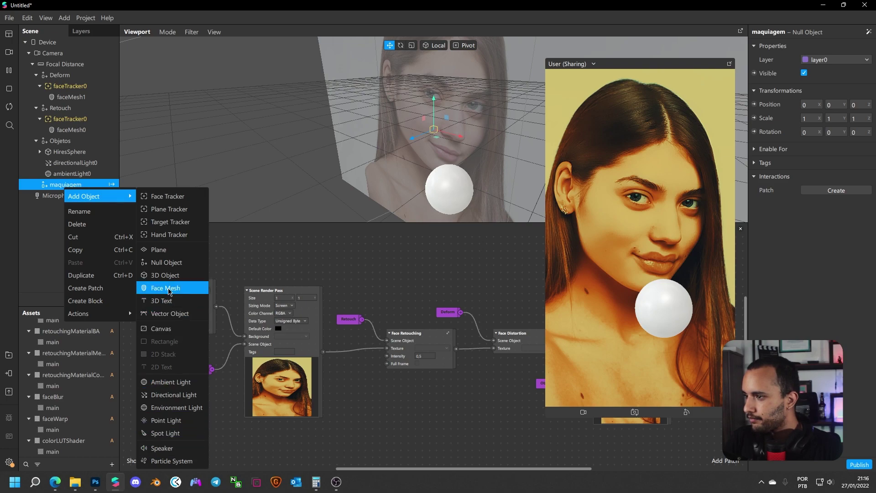
{"action": "left_click", "coordinate": [166, 288]}
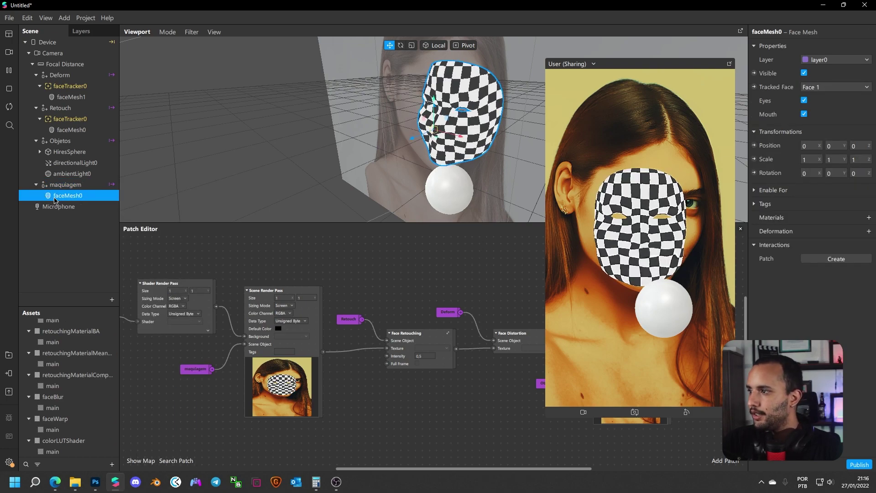
{"action": "key", "text": "Delete"}
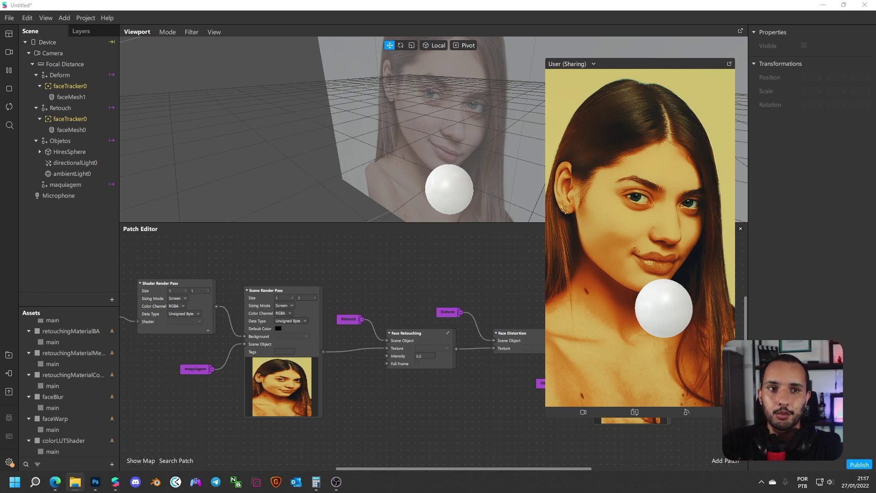
- Import the lip gloss block into the project assets and add it as a child of the maquiagem null object
{"action": "left_click_drag", "start_coordinate": [843, 127], "coordinate": [58, 373]}
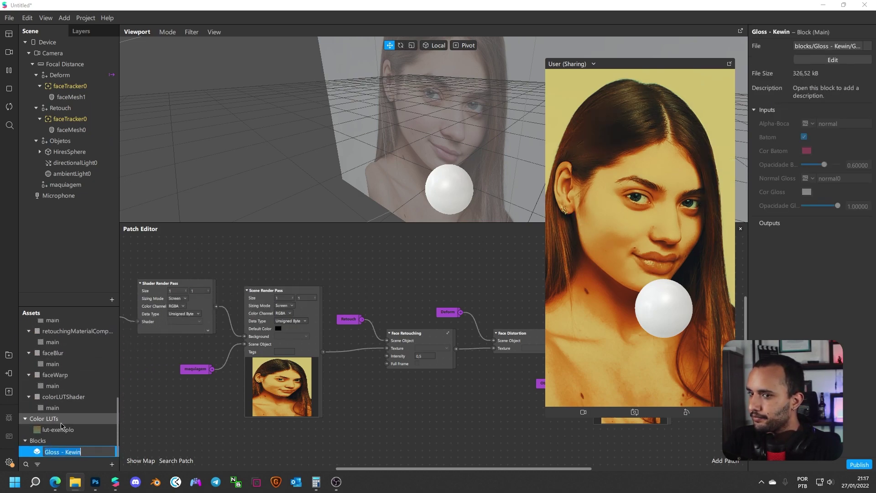
{"action": "left_click", "coordinate": [63, 442]}
{"action": "left_click_drag", "start_coordinate": [42, 453], "coordinate": [69, 187]}
- Add a face tracker inside maquiagem and nest the lip gloss block under it
{"action": "right_click", "coordinate": [70, 188]}
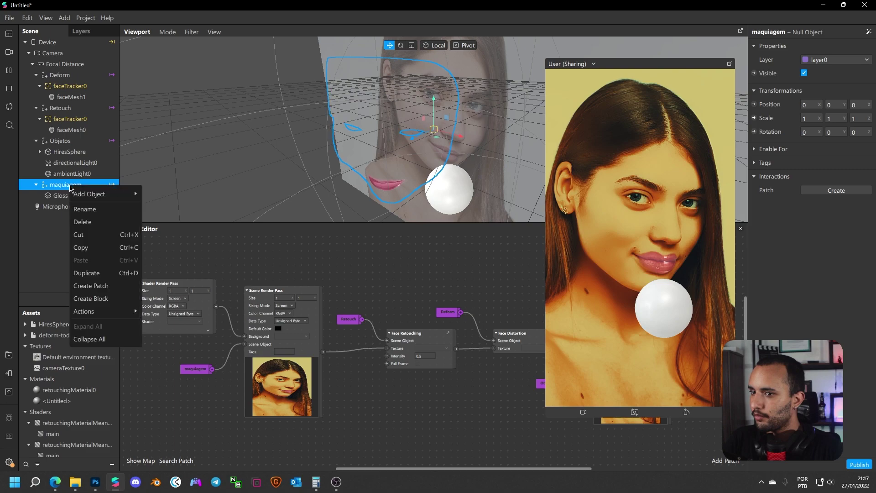
{"action": "mouse_move", "coordinate": [92, 194]}
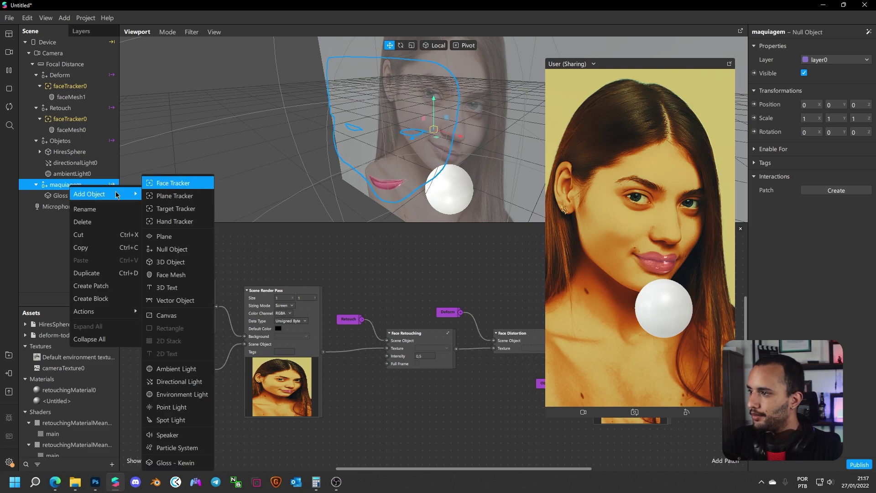
{"action": "left_click", "coordinate": [169, 183]}
{"action": "left_click_drag", "start_coordinate": [61, 201], "coordinate": [69, 227]}
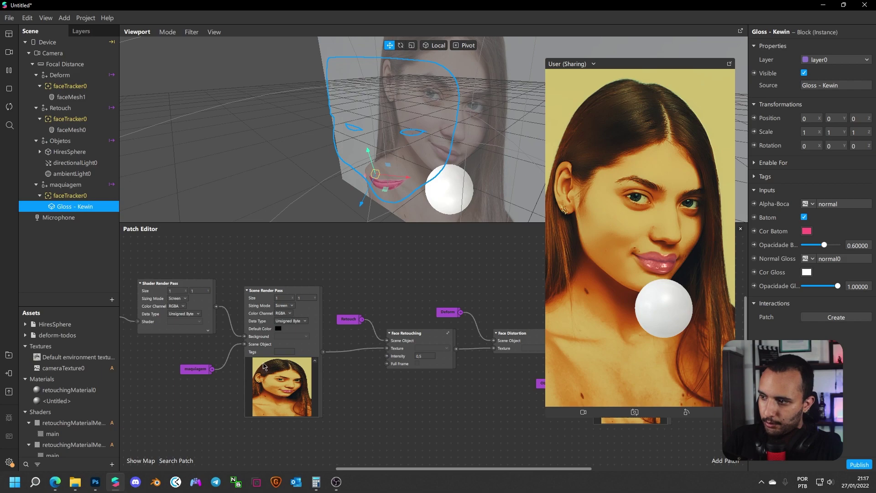
- Move the patches from cameraTexture0 through the first Scene Render Pass farther away from Face Retouching to make room
{"action": "left_click_drag", "start_coordinate": [214, 391], "coordinate": [249, 389]}
{"action": "left_click_drag", "start_coordinate": [434, 389], "coordinate": [369, 389]}
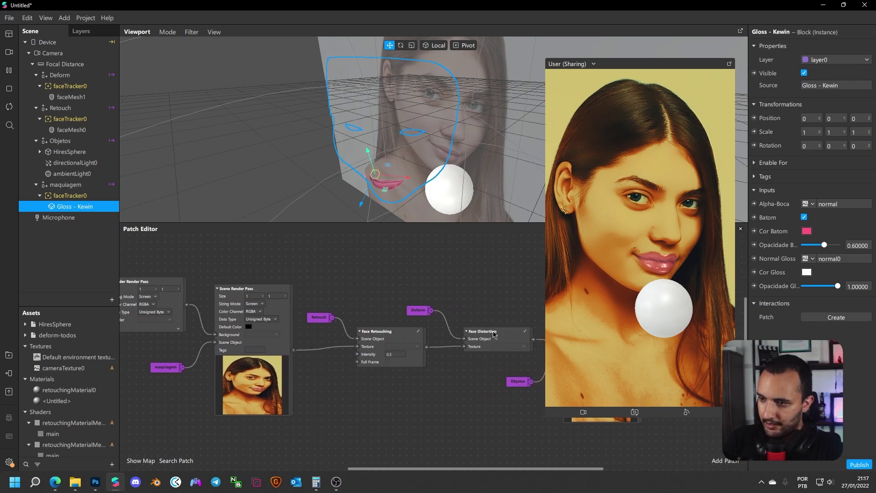
{"action": "left_click_drag", "start_coordinate": [428, 388], "coordinate": [469, 382]}
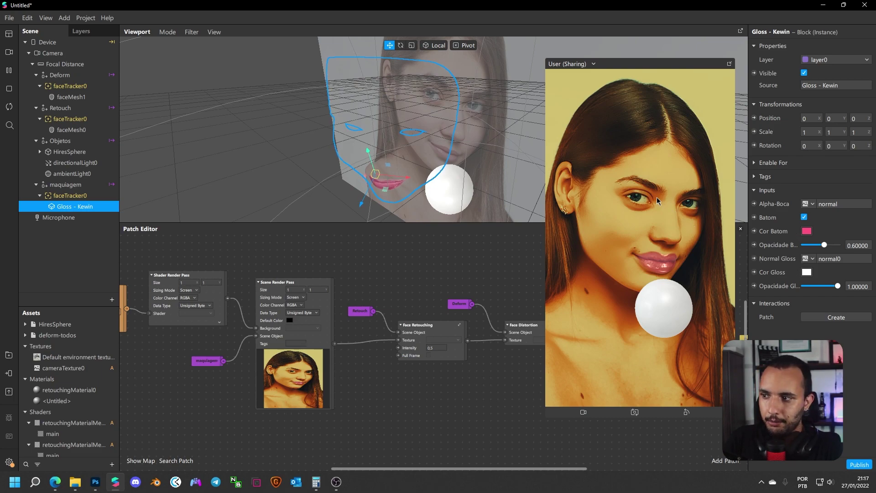
{"action": "scroll", "coordinate": [359, 387], "scroll_direction": "left", "scroll_amount": 3}
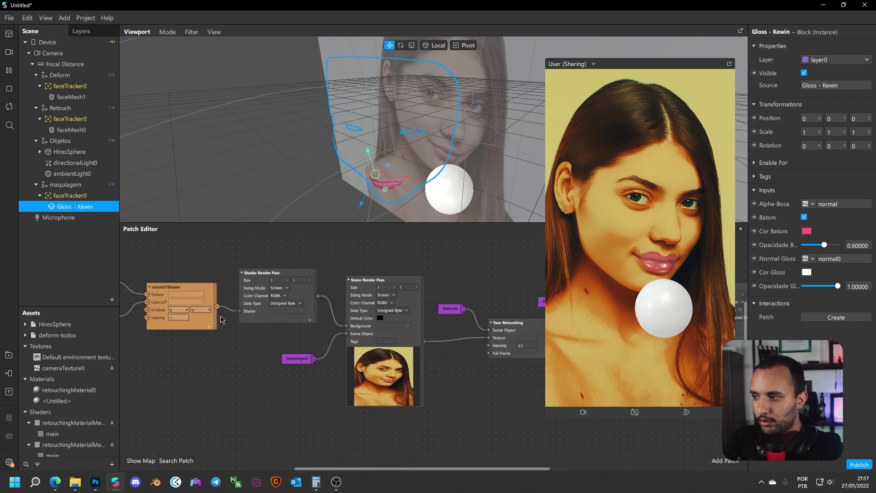
{"action": "scroll", "coordinate": [299, 360], "scroll_direction": "down", "scroll_amount": 3}
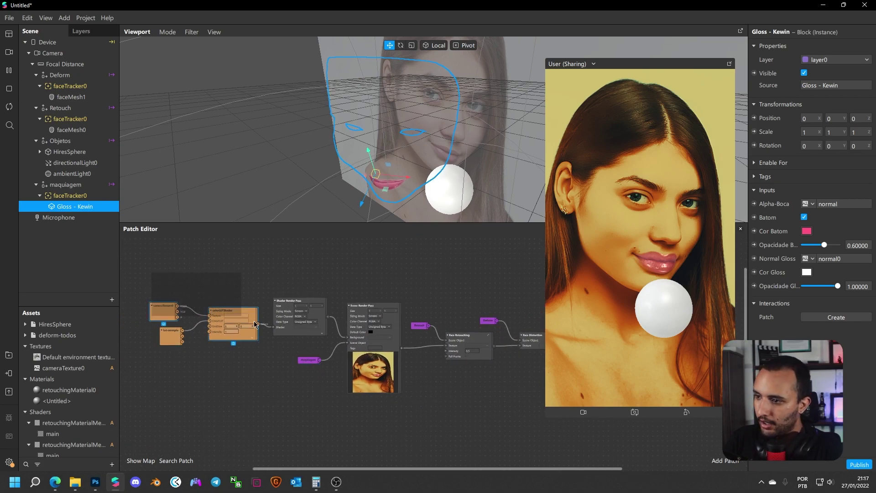
{"action": "left_click_drag", "start_coordinate": [153, 276], "coordinate": [365, 383]}
{"action": "left_click_drag", "start_coordinate": [349, 347], "coordinate": [261, 344]}
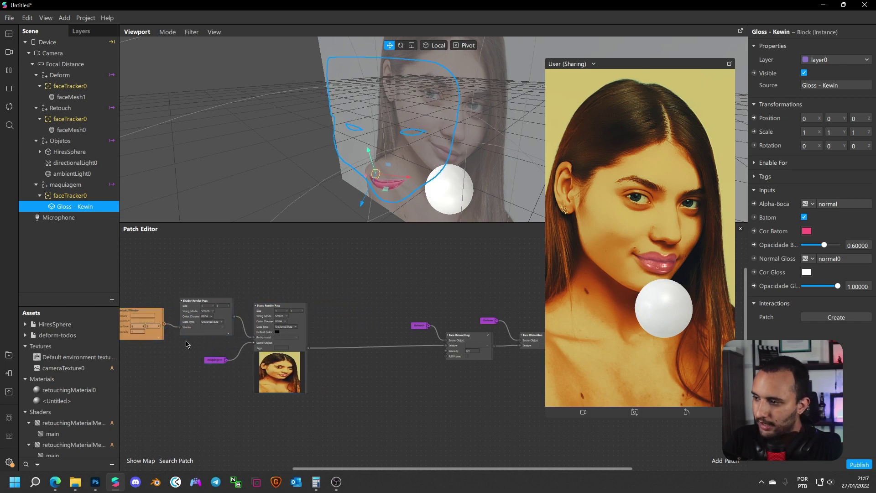
- Connect cameraTexture0's RGBA directly to the first Scene Render Pass's Background and move lut-exemplo, colorLUTShader and the Shader Render Pass after that pass
{"action": "scroll", "coordinate": [179, 311], "scroll_direction": "left", "scroll_amount": 3}
{"action": "left_click_drag", "start_coordinate": [178, 310], "coordinate": [346, 338]}
{"action": "left_click_drag", "start_coordinate": [181, 363], "coordinate": [510, 423]}
{"action": "left_click", "coordinate": [511, 432]}
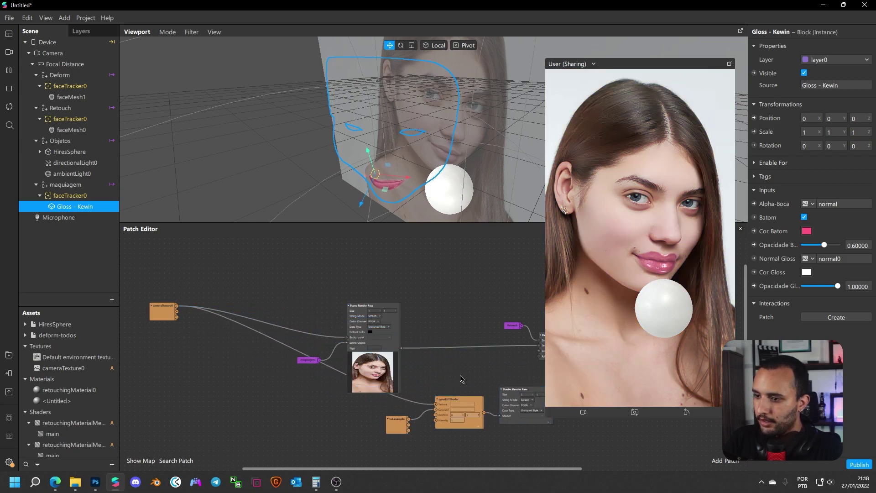
- Feed the first Scene Render Pass's output into colorLUTShader's Texture and connect the Shader Render Pass to Face Retouching's Texture
{"action": "scroll", "coordinate": [372, 348], "scroll_direction": "right", "scroll_amount": 3}
{"action": "scroll", "coordinate": [326, 346], "scroll_direction": "up", "scroll_amount": 3}
{"action": "left_click", "coordinate": [170, 338]}
{"action": "scroll", "coordinate": [450, 300], "scroll_direction": "left", "scroll_amount": 3}
{"action": "scroll", "coordinate": [252, 278], "scroll_direction": "left", "scroll_amount": 5}
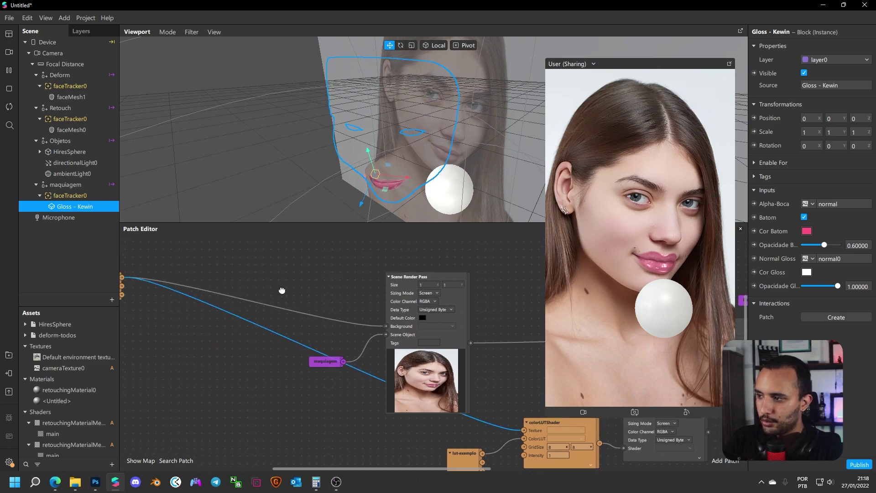
{"action": "mouse_move", "coordinate": [164, 307]}
{"action": "left_mouse_down"}
{"action": "mouse_move", "coordinate": [351, 340]}
{"action": "mouse_move", "coordinate": [386, 331]}
{"action": "mouse_move", "coordinate": [402, 392]}
{"action": "mouse_move", "coordinate": [417, 409]}
{"action": "mouse_move", "coordinate": [368, 361]}
{"action": "mouse_move", "coordinate": [353, 305]}
{"action": "left_mouse_up"}
{"action": "scroll", "coordinate": [370, 291], "scroll_direction": "right", "scroll_amount": 2}
{"action": "scroll", "coordinate": [370, 291], "scroll_direction": "right", "scroll_amount": 4}
{"action": "scroll", "coordinate": [370, 290], "scroll_direction": "down", "scroll_amount": 1}
{"action": "scroll", "coordinate": [302, 314], "scroll_direction": "right", "scroll_amount": 6}
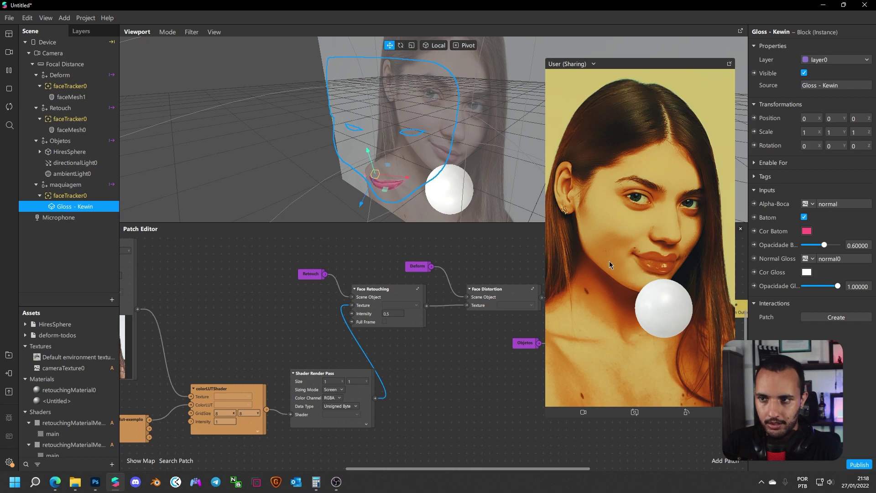
- Reconnect the first Scene Render Pass directly to Face Retouching's Texture and pull the LUT patches out toward the end of the graph
{"action": "scroll", "coordinate": [384, 308], "scroll_direction": "down", "scroll_amount": 3}
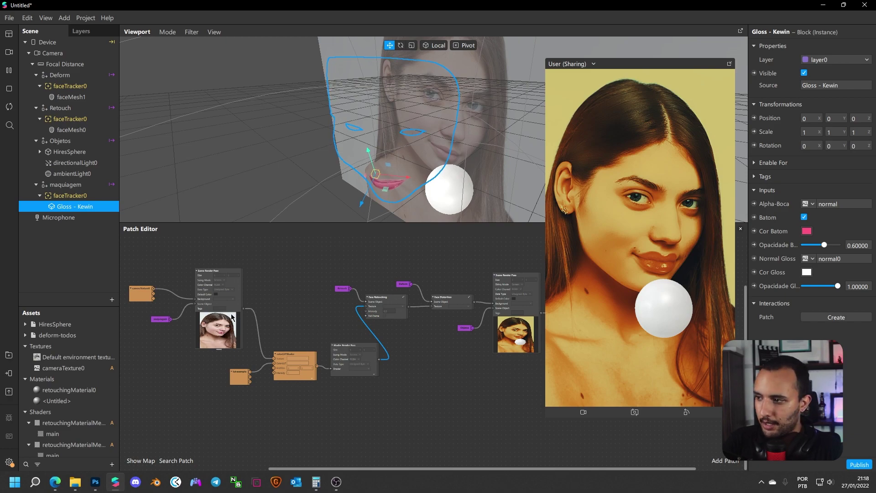
{"action": "scroll", "coordinate": [245, 312], "scroll_direction": "up", "scroll_amount": 3}
{"action": "left_click_drag", "start_coordinate": [243, 309], "coordinate": [424, 312]}
{"action": "middle_click_drag", "start_coordinate": [395, 328], "coordinate": [333, 250]}
{"action": "left_click_drag", "start_coordinate": [391, 378], "coordinate": [152, 306]}
{"action": "left_click_drag", "start_coordinate": [233, 296], "coordinate": [424, 356]}
{"action": "middle_click_drag", "start_coordinate": [442, 298], "coordinate": [252, 371]}
{"action": "middle_click_drag", "start_coordinate": [480, 364], "coordinate": [430, 347]}
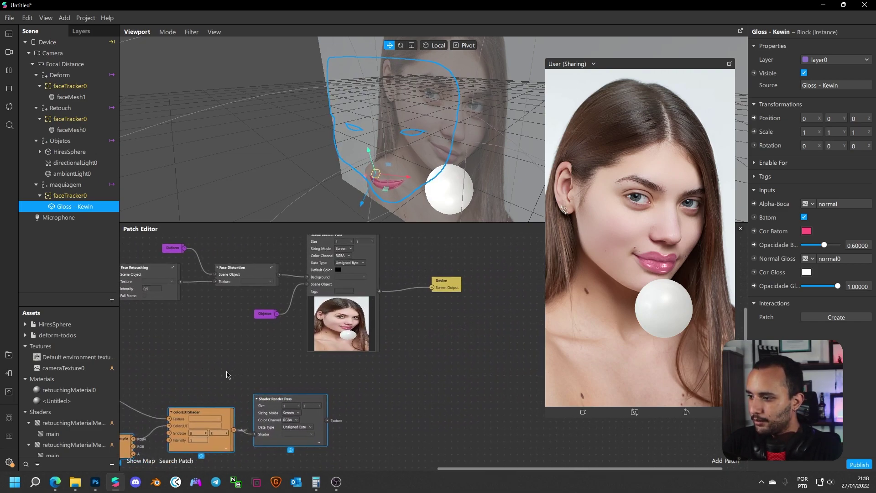
- Place the LUT patches before Device, feed the last Scene Render Pass into colorLUTShader's Texture, and connect the Shader Render Pass to Screen Output
{"action": "left_click_drag", "start_coordinate": [186, 418], "coordinate": [442, 353]}
{"action": "left_click", "coordinate": [418, 312]}
{"action": "left_click_drag", "start_coordinate": [380, 291], "coordinate": [425, 353]}
{"action": "middle_click_drag", "start_coordinate": [464, 311], "coordinate": [336, 320]}
{"action": "left_click_drag", "start_coordinate": [315, 290], "coordinate": [500, 310]}
{"action": "left_click_drag", "start_coordinate": [454, 363], "coordinate": [488, 316]}
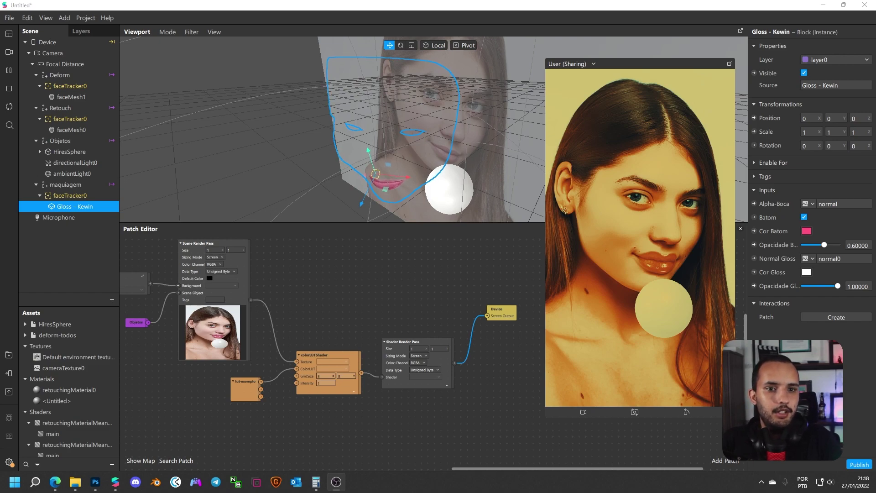
- Move lut-exemplo, colorLUTShader and the Shader Render Pass together up and farther from the last Scene Render Pass
{"action": "left_click_drag", "start_coordinate": [504, 275], "coordinate": [323, 364]}
{"action": "left_click", "coordinate": [416, 389]}
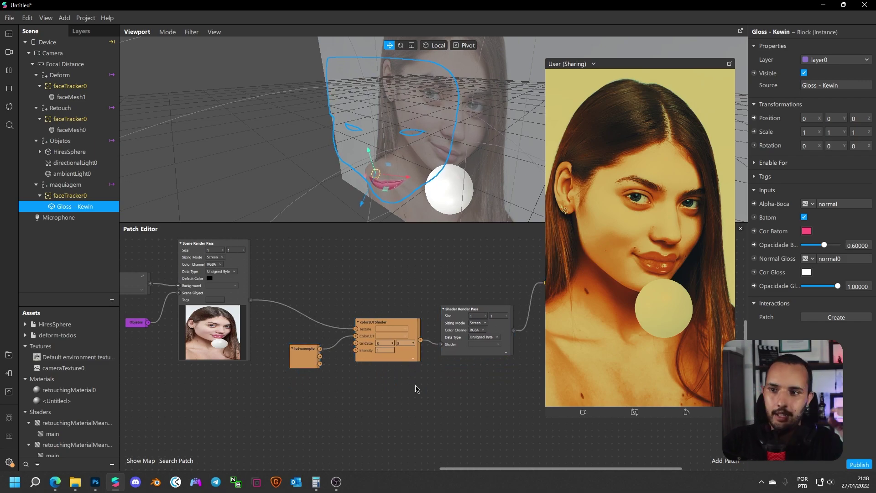
{"action": "scroll", "coordinate": [383, 349], "scroll_direction": "up", "scroll_amount": 3}
{"action": "double_click", "coordinate": [387, 355]}
{"action": "left_click", "coordinate": [485, 399]}
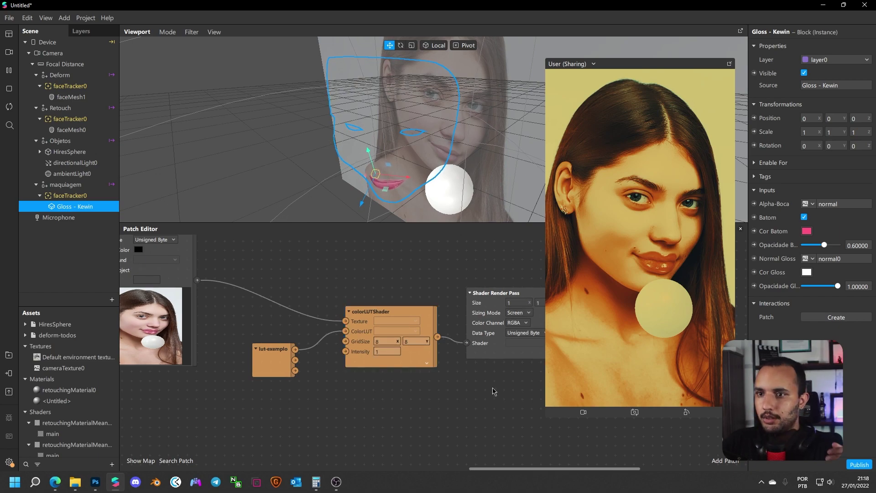